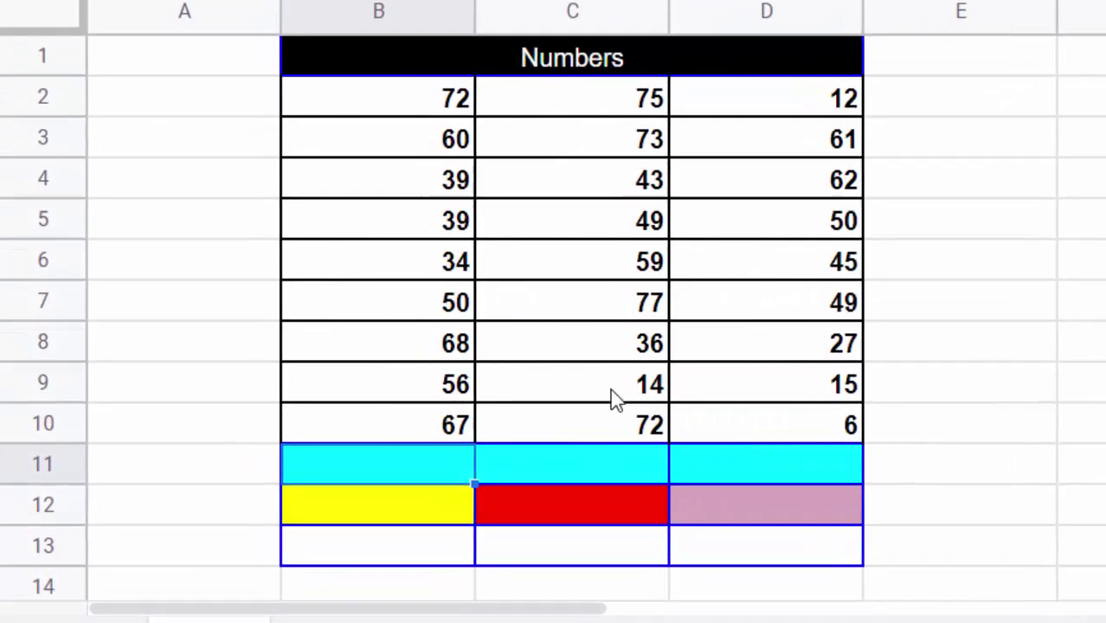
# Step: Copy B2:D10 and paste it back over itself as values only
pyautogui.moveTo(365, 103)
pyautogui.mouseDown()
pyautogui.moveTo(837, 391)
pyautogui.moveTo(844, 424)
pyautogui.mouseUp()
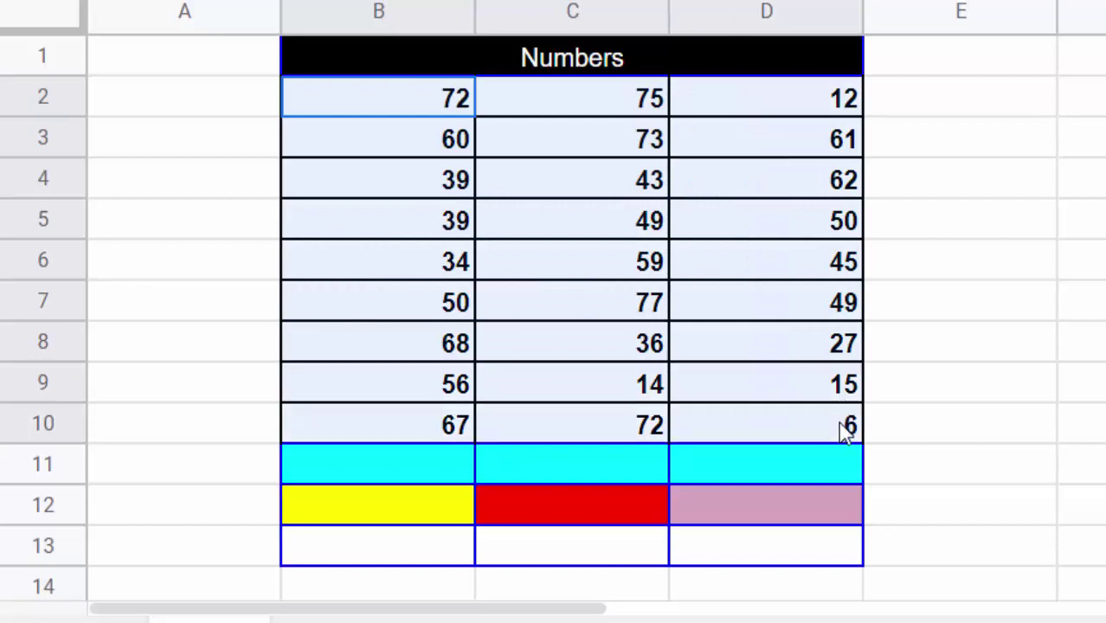
pyautogui.rightClick(600, 215)
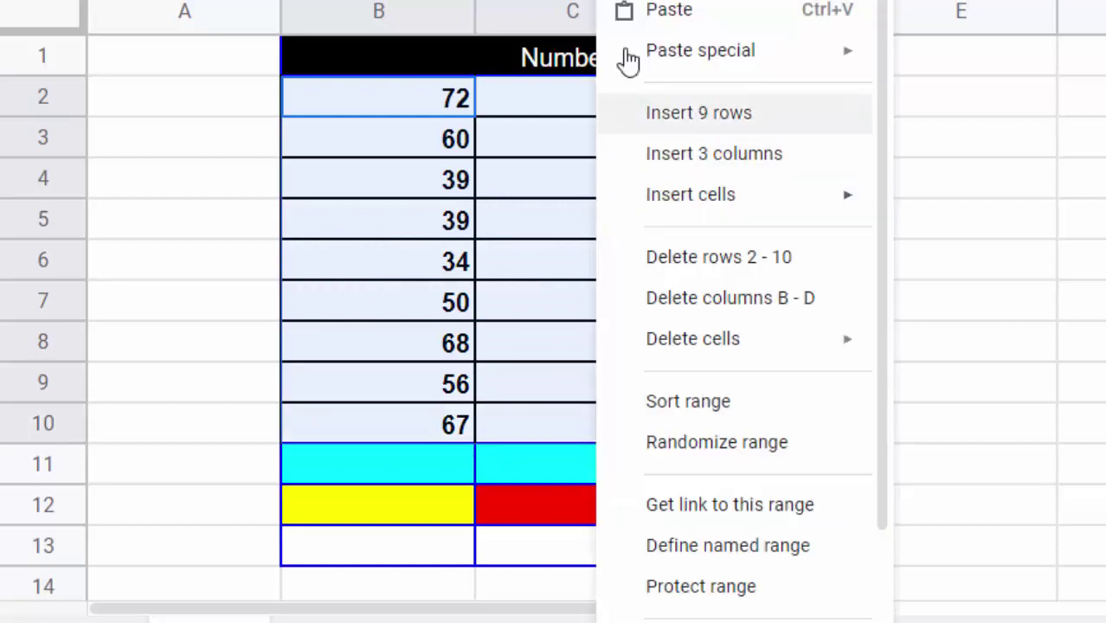
pyautogui.hotkey('ctrl', 'c')
pyautogui.rightClick(595, 144)
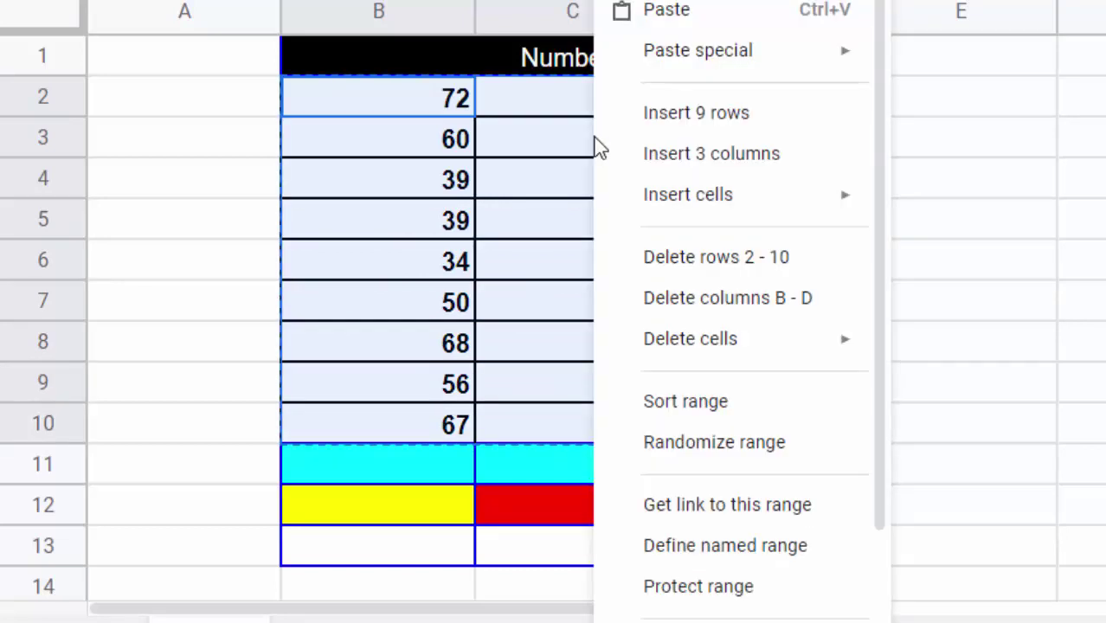
pyautogui.moveTo(723, 54)
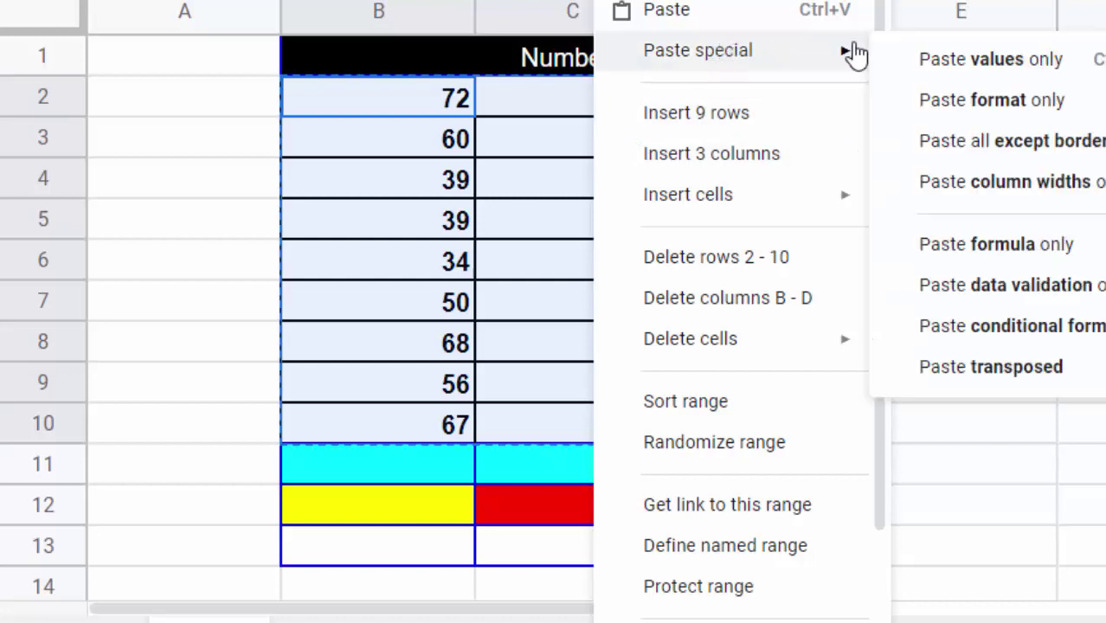
pyautogui.click(965, 62)
pyautogui.click(947, 148)
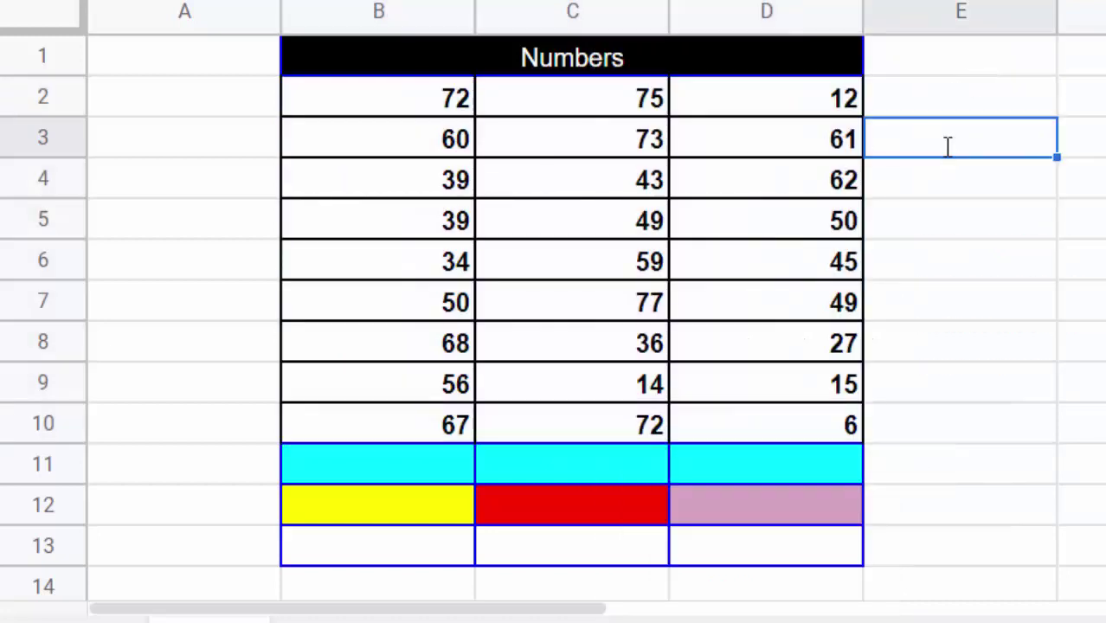
# Step: Enter =SMALL(B2:B10,1) in B11 so it returns 34
pyautogui.click(409, 456)
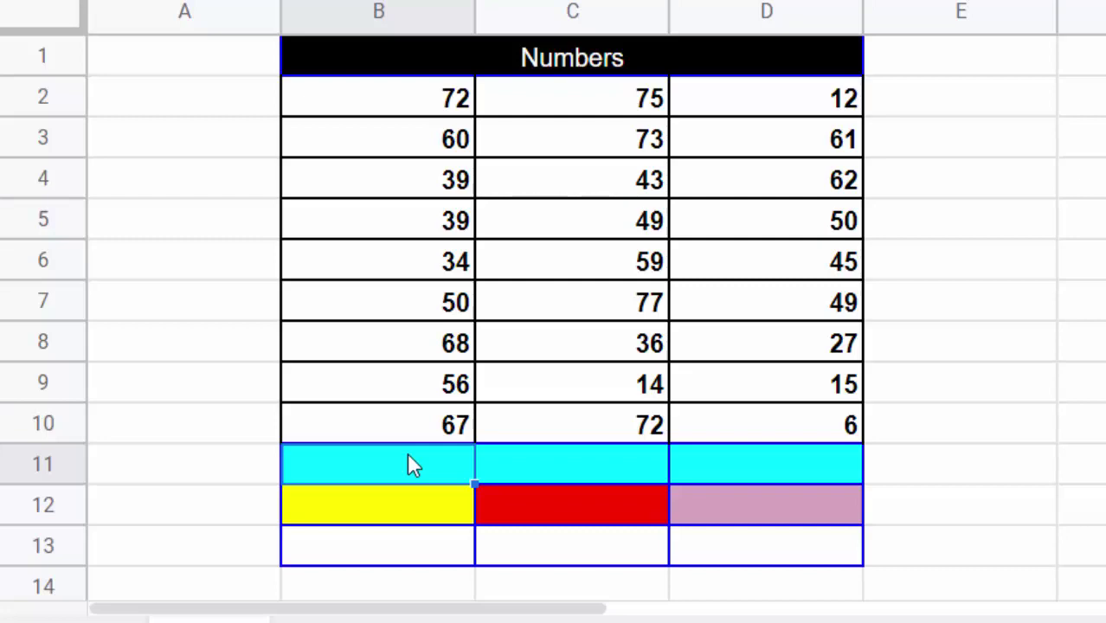
pyautogui.write('=s')
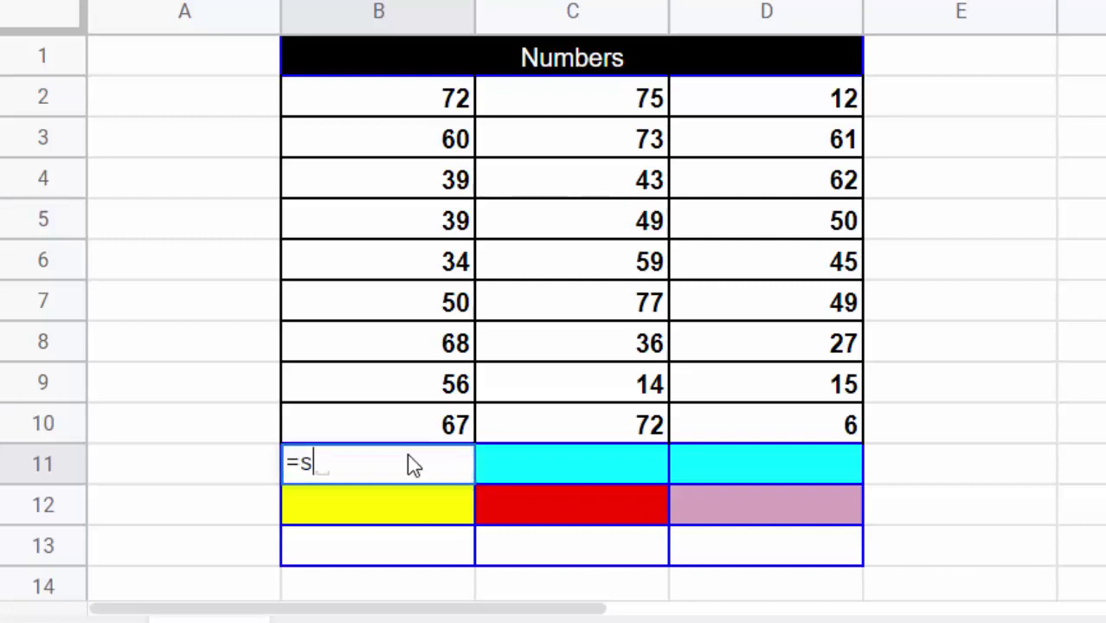
pyautogui.write('ma')
pyautogui.press('Tab')
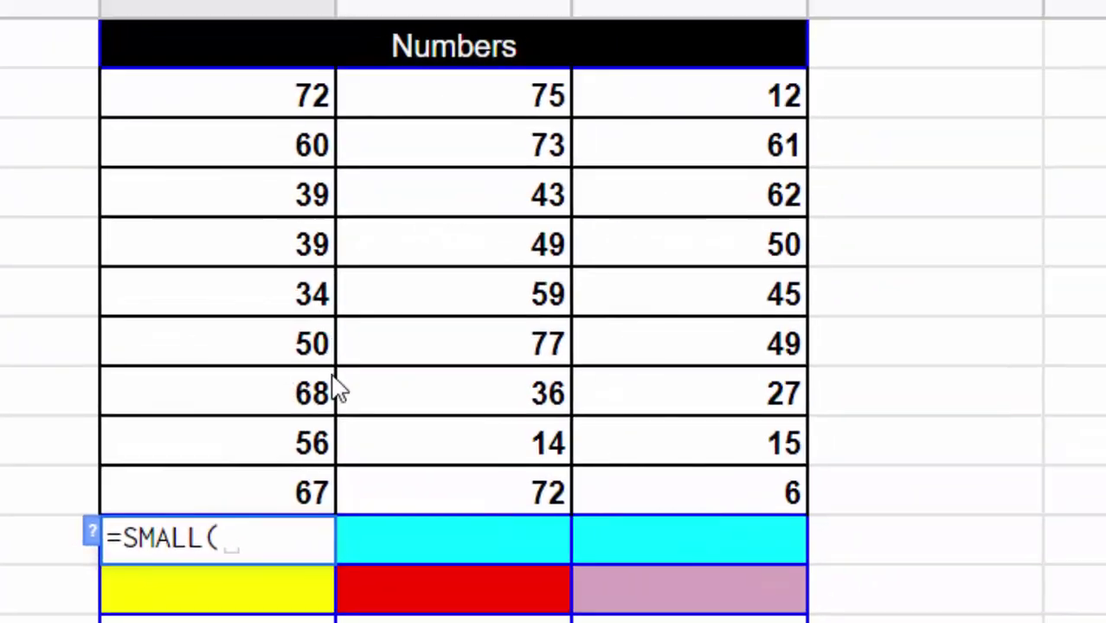
pyautogui.moveTo(197, 108); pyautogui.dragTo(247, 491)
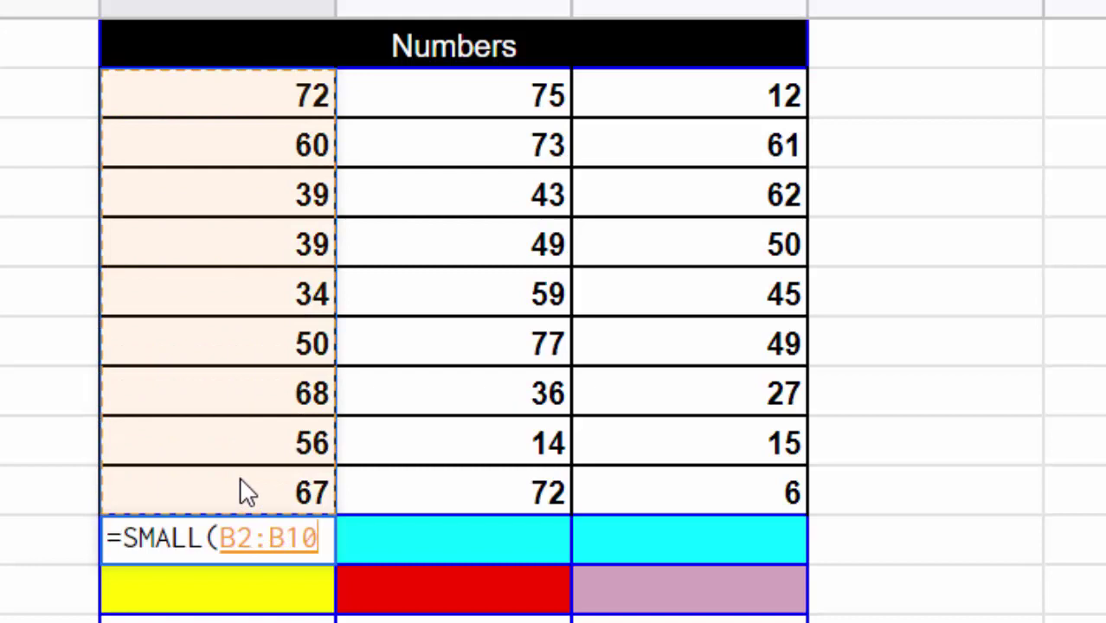
pyautogui.write(',1')
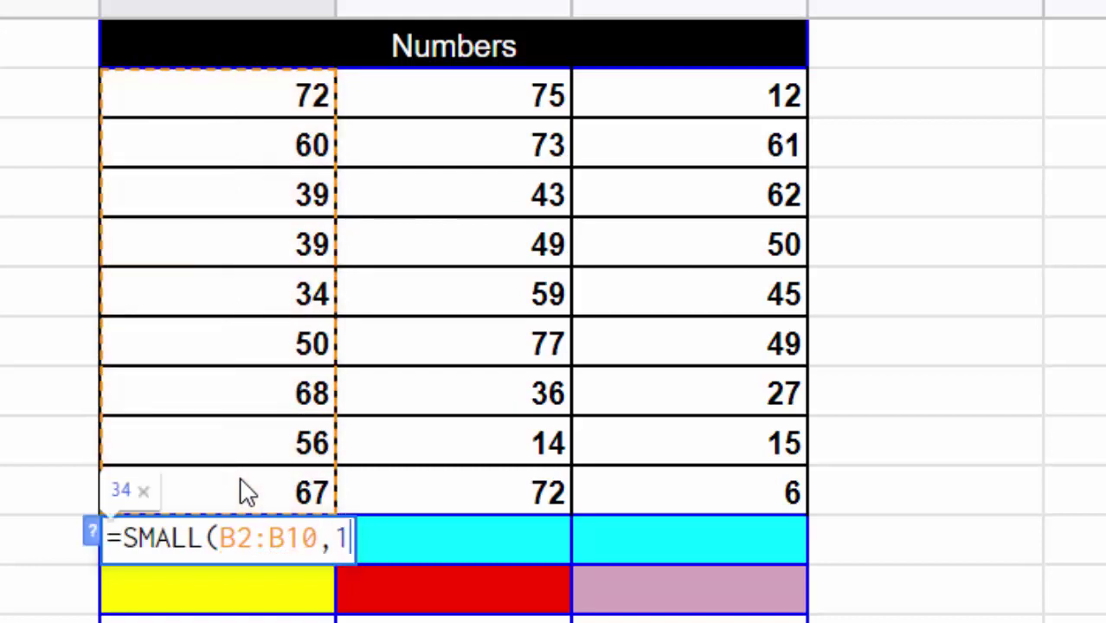
pyautogui.write(')')
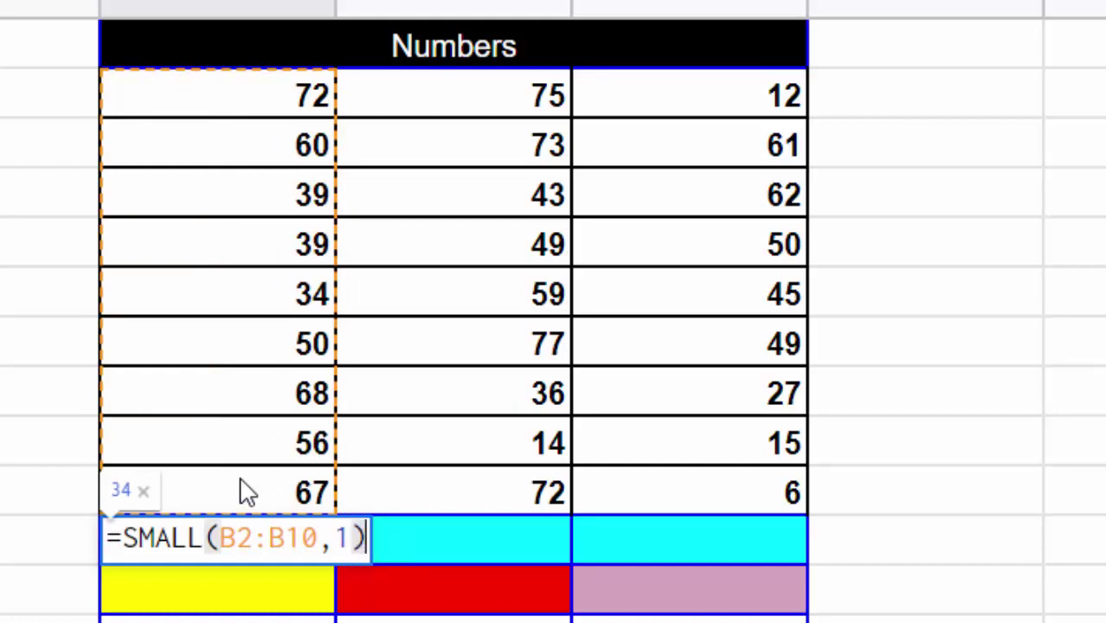
pyautogui.write('\\')
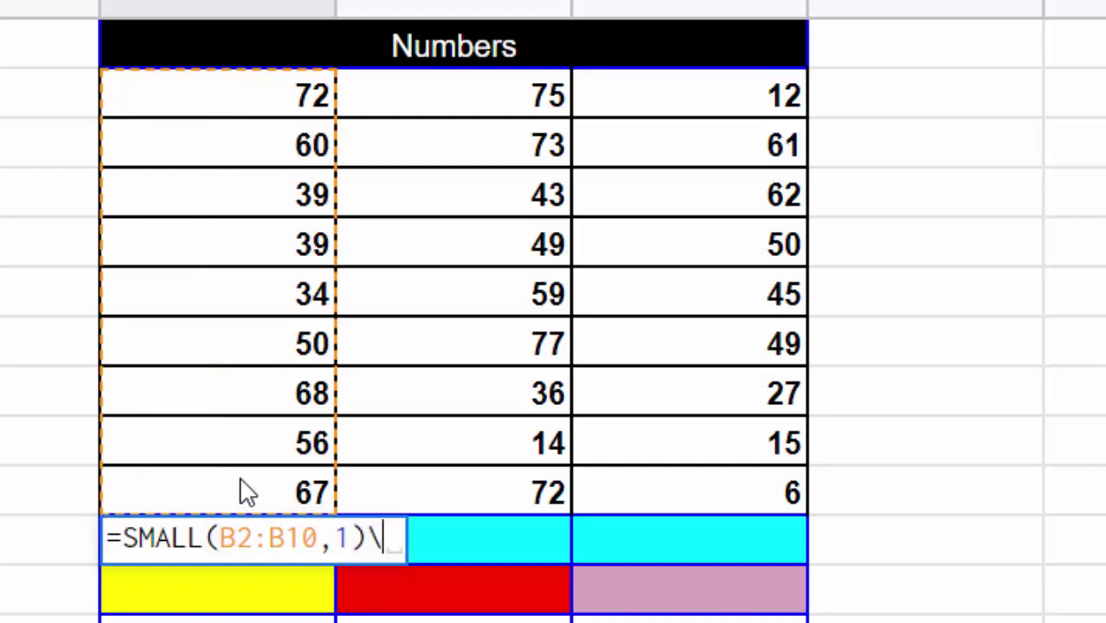
pyautogui.press('BackSpace')
pyautogui.press('Return')
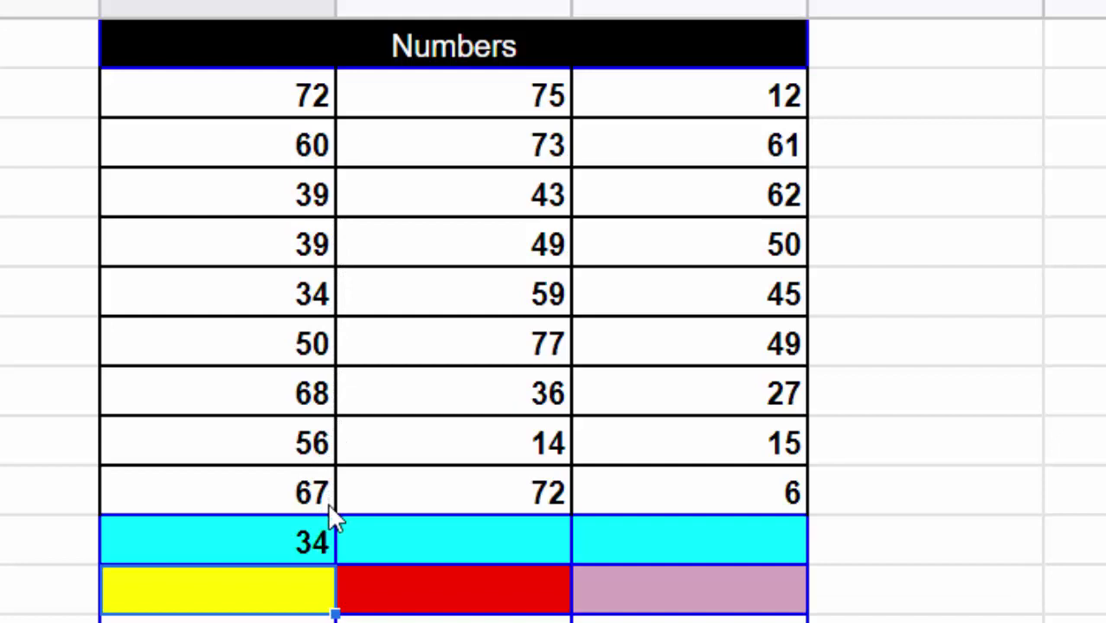
# Step: Give cell B6, holding 34, a yellow fill
pyautogui.click(255, 314)
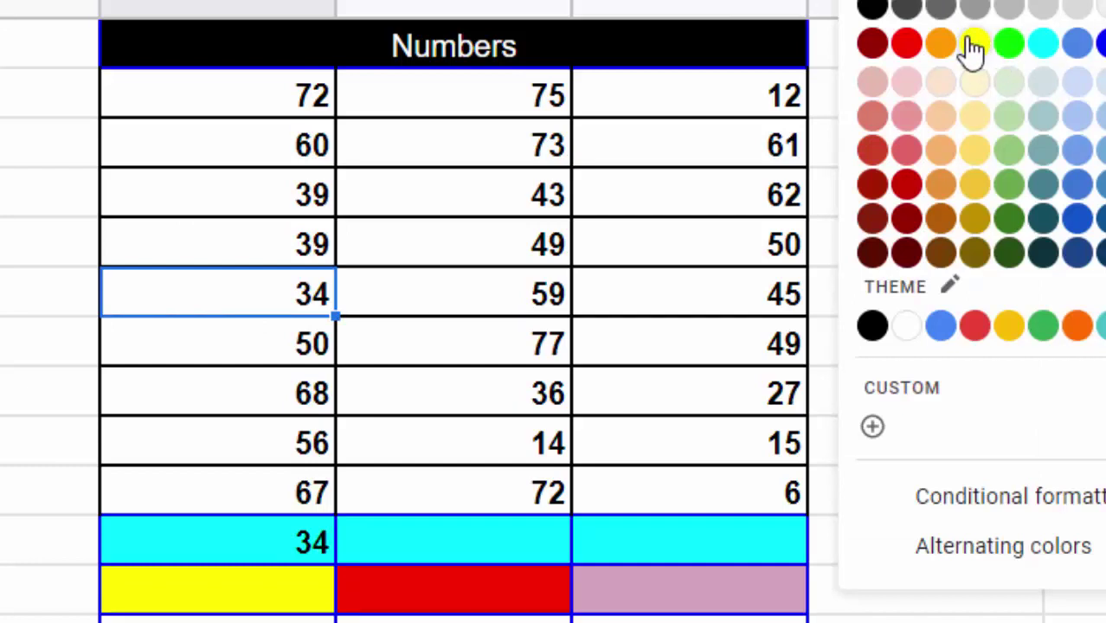
pyautogui.click(974, 45)
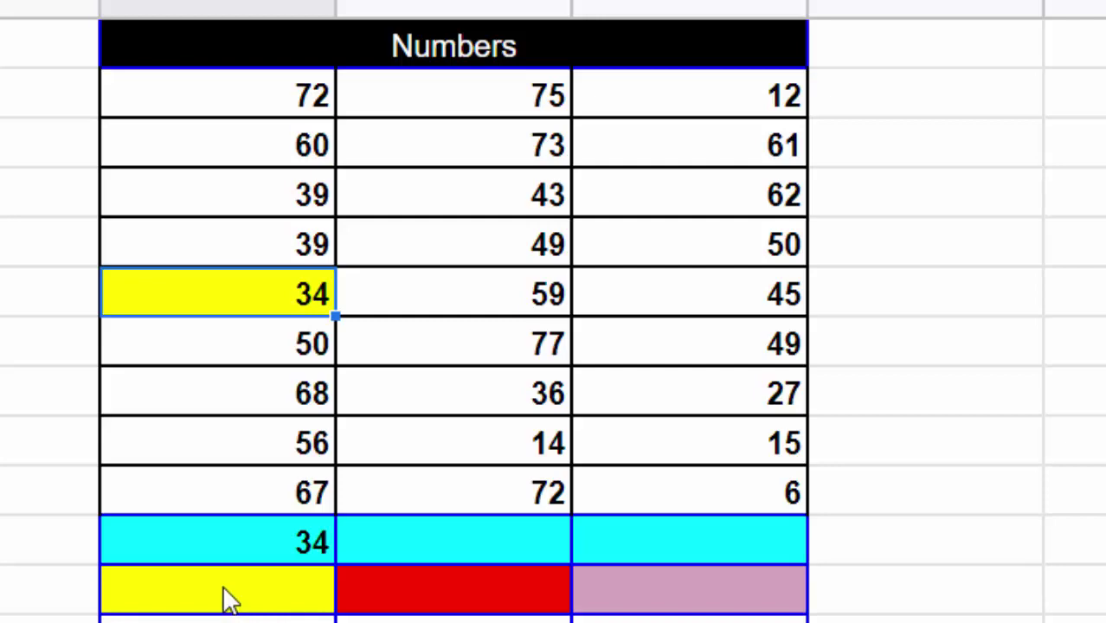
# Step: Enter =SMALL(B2:B9,2) in B12 so it returns 39
pyautogui.write('=s')
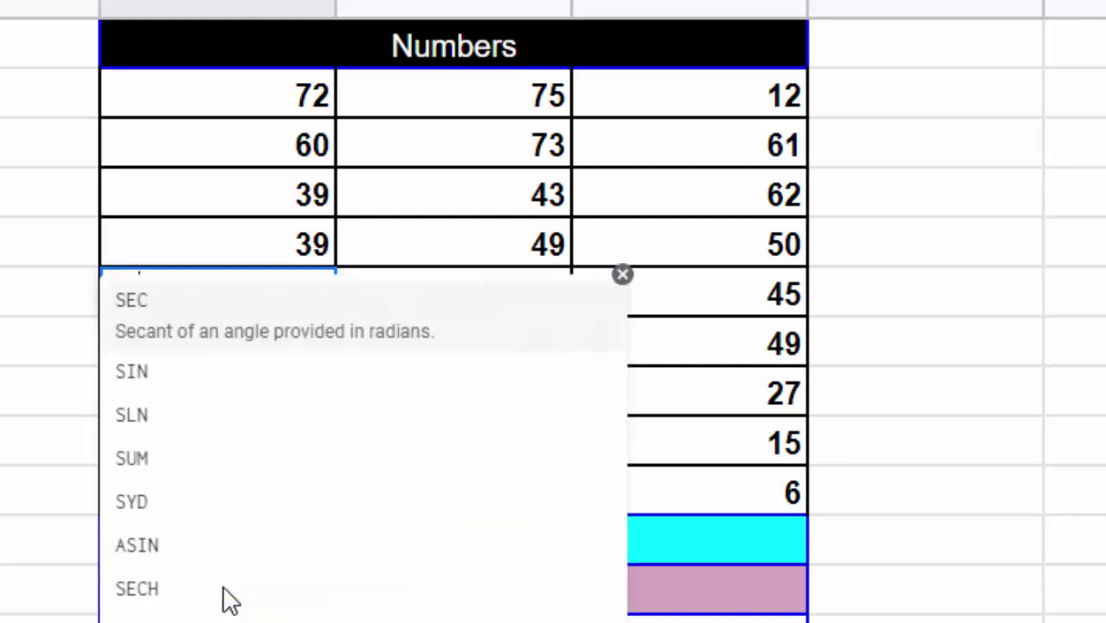
pyautogui.write('mal')
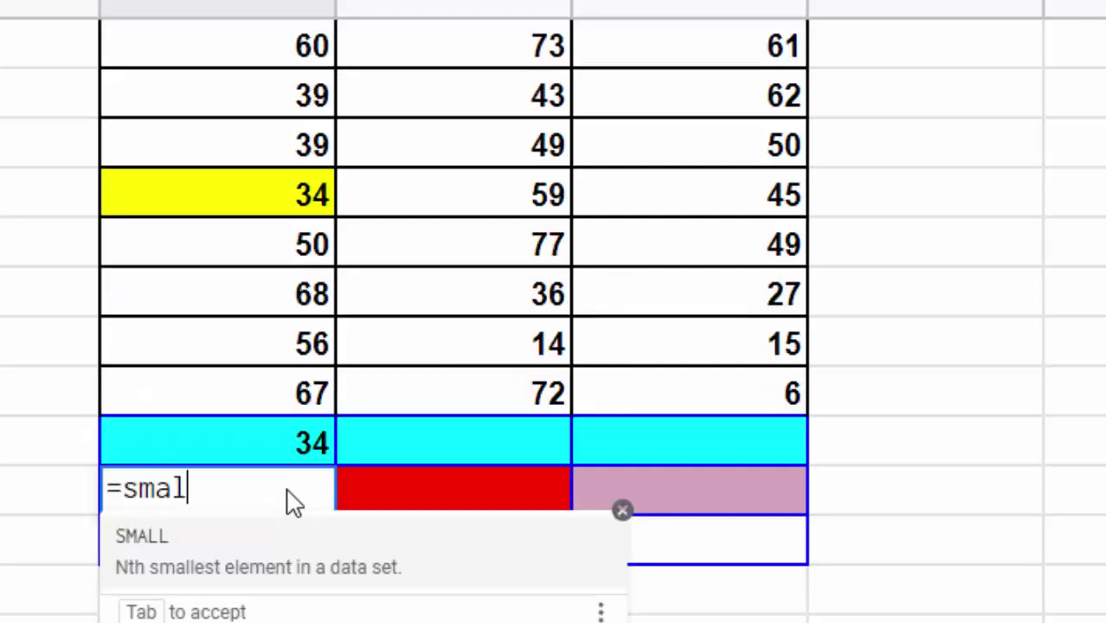
pyautogui.write('l')
pyautogui.press('Tab')
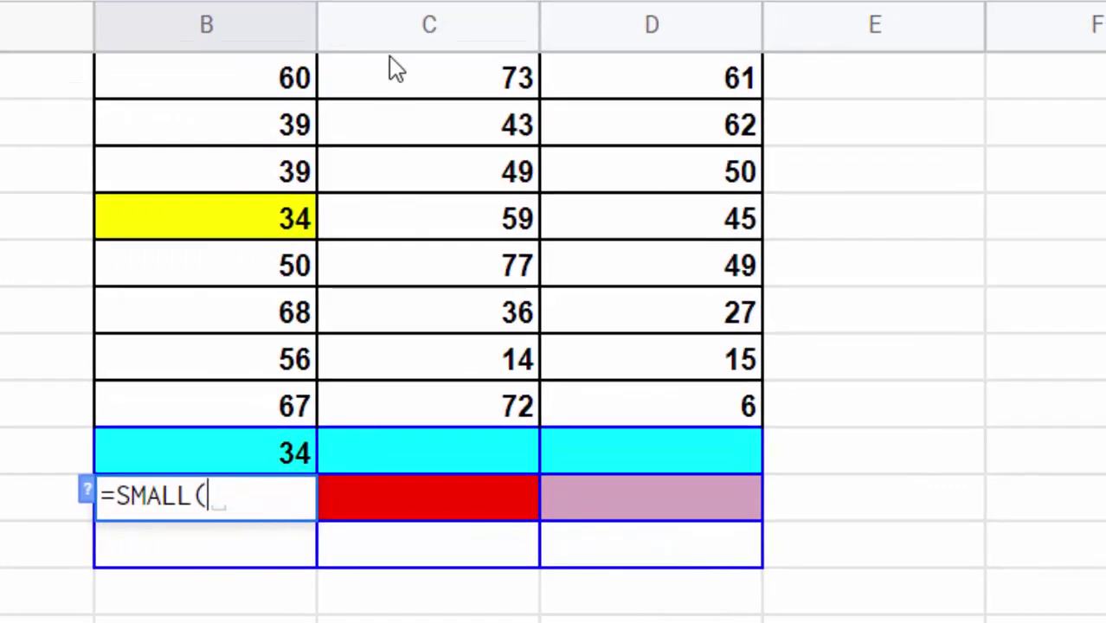
pyautogui.scroll(1, 264, 100)
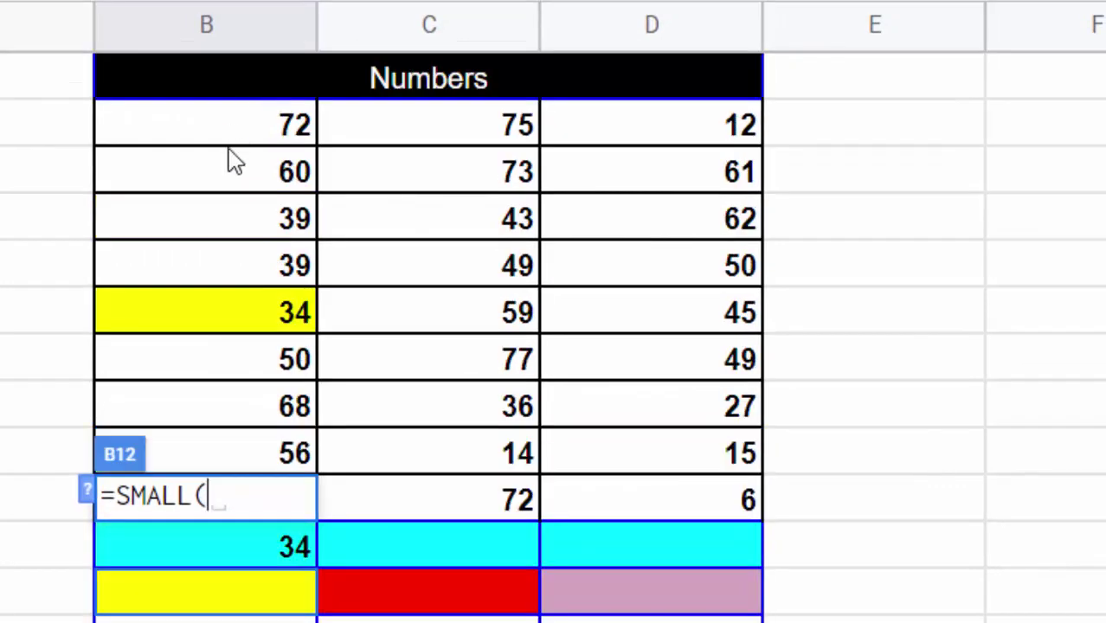
pyautogui.moveTo(232, 137); pyautogui.dragTo(259, 456)
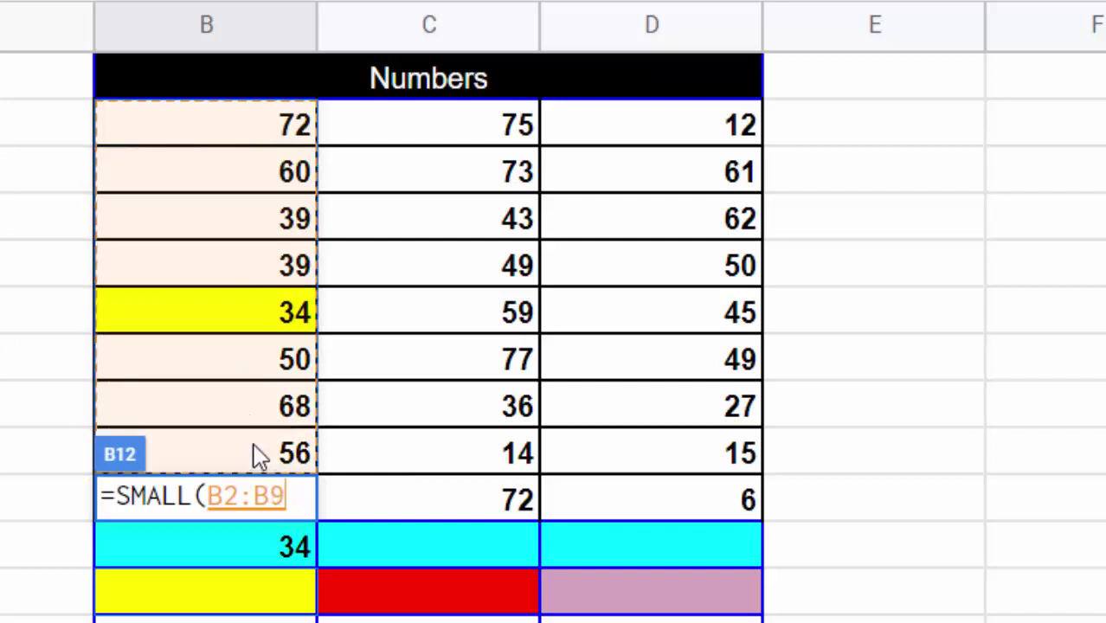
pyautogui.write(',')
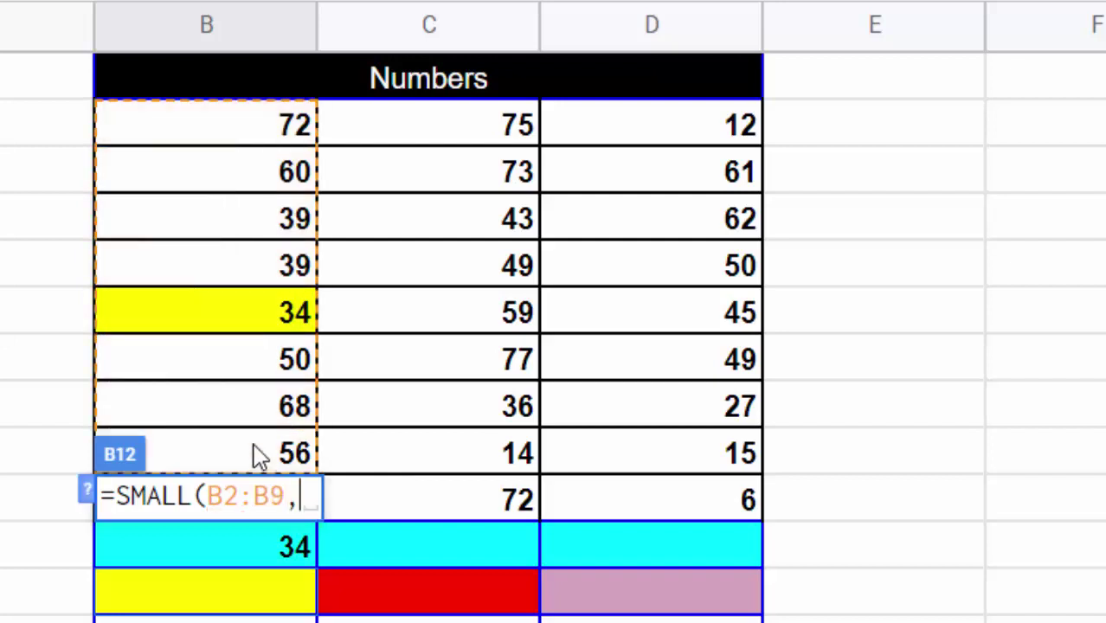
pyautogui.write('2)')
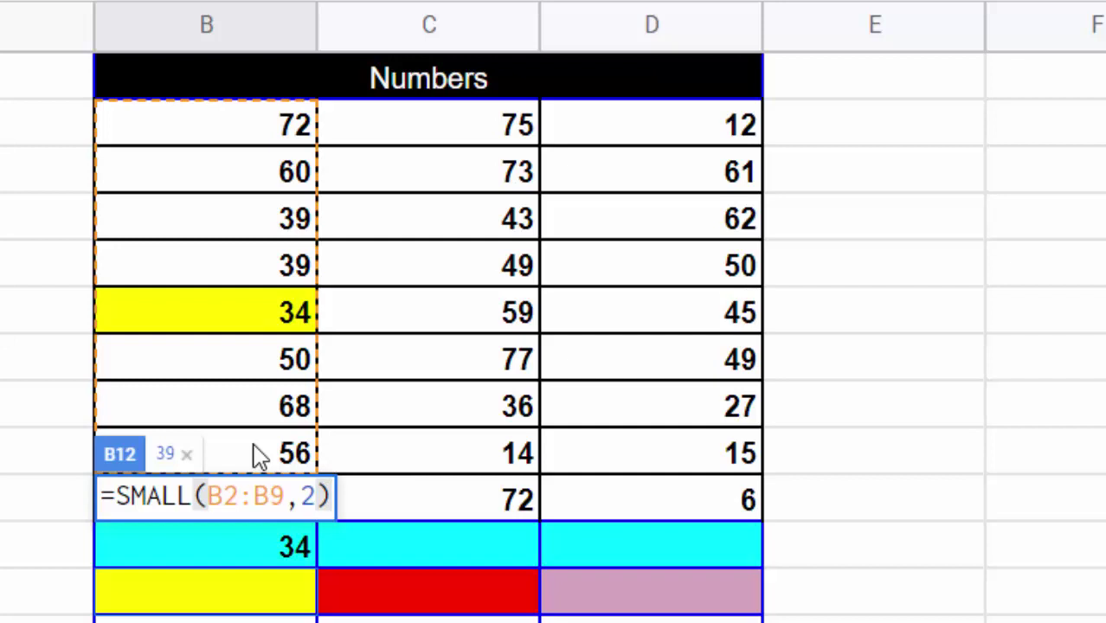
pyautogui.press('Return')
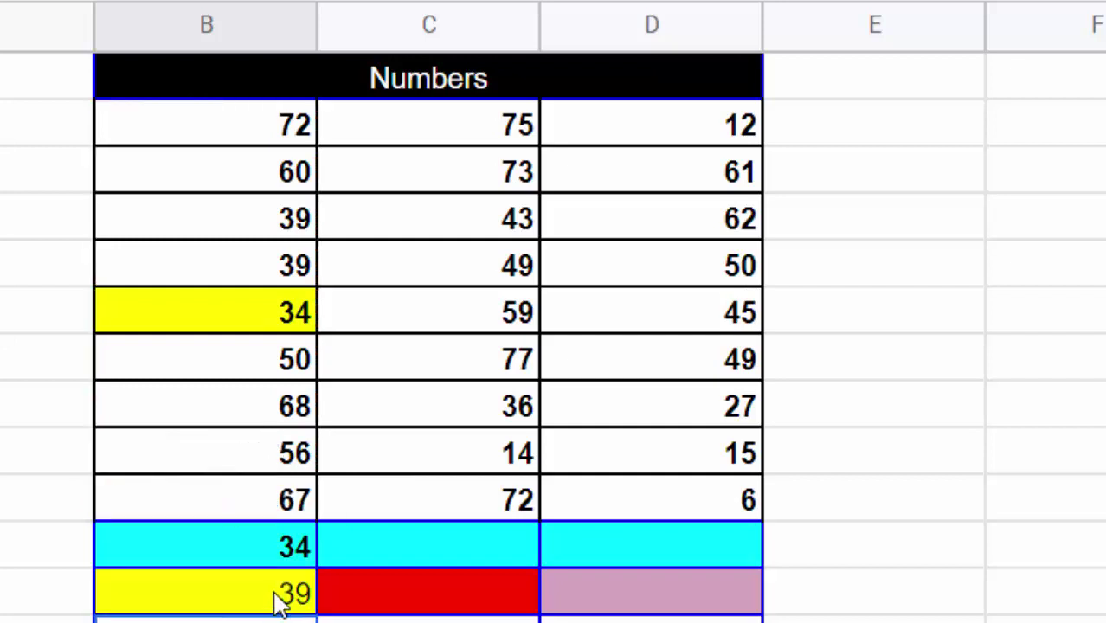
pyautogui.click(277, 601)
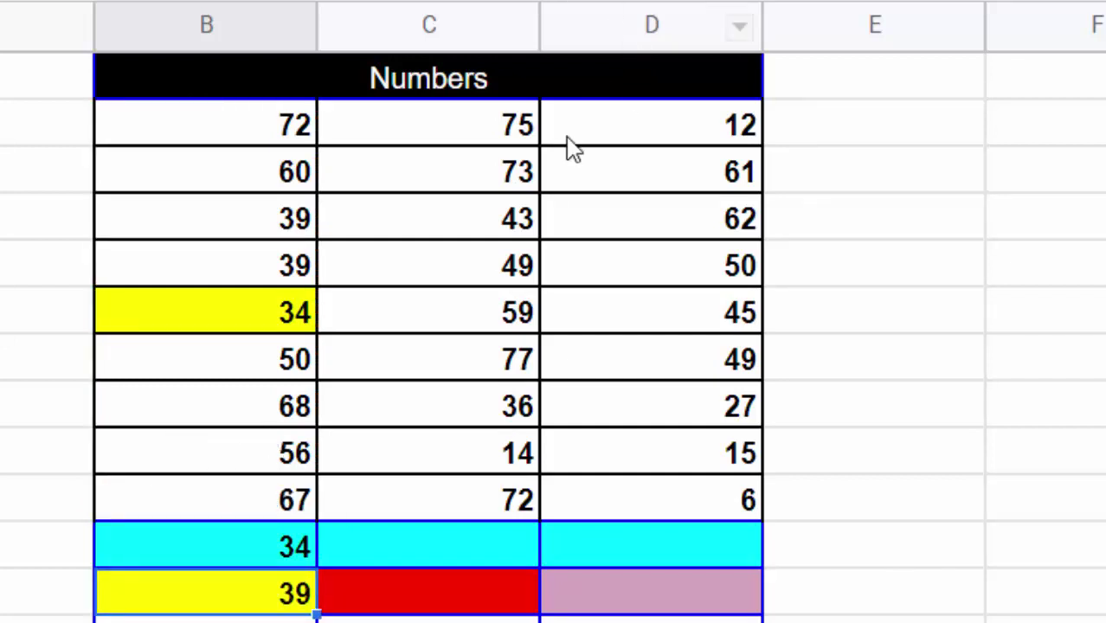
# Step: Enter =SMALL(B2:B10,3) in B13 so it returns 39
pyautogui.moveTo(317, 616); pyautogui.dragTo(317, 621)
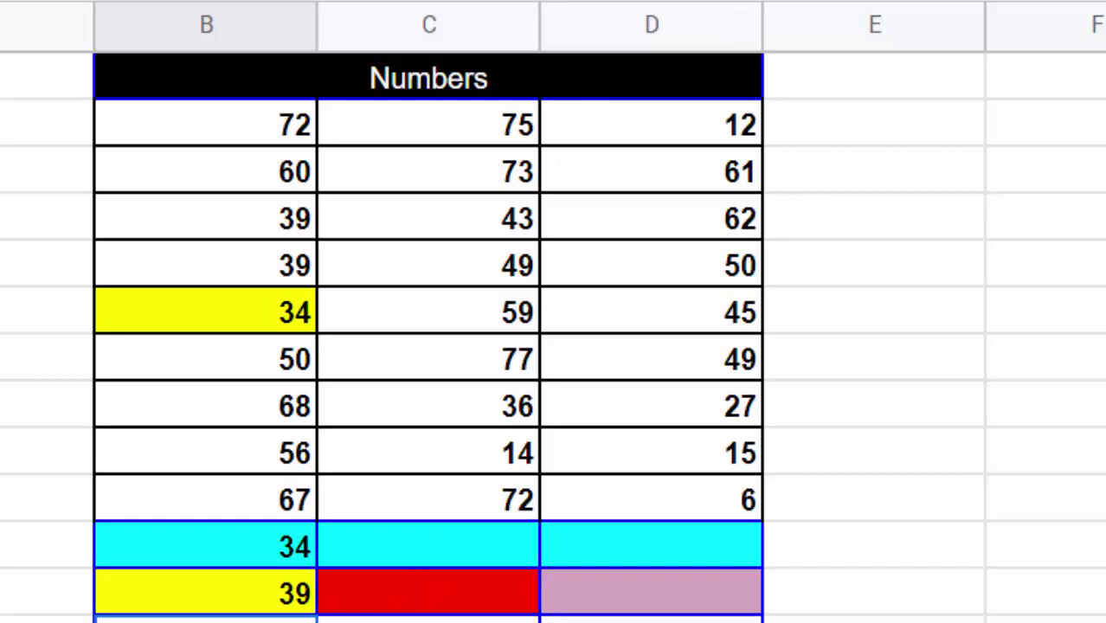
pyautogui.write('=sm')
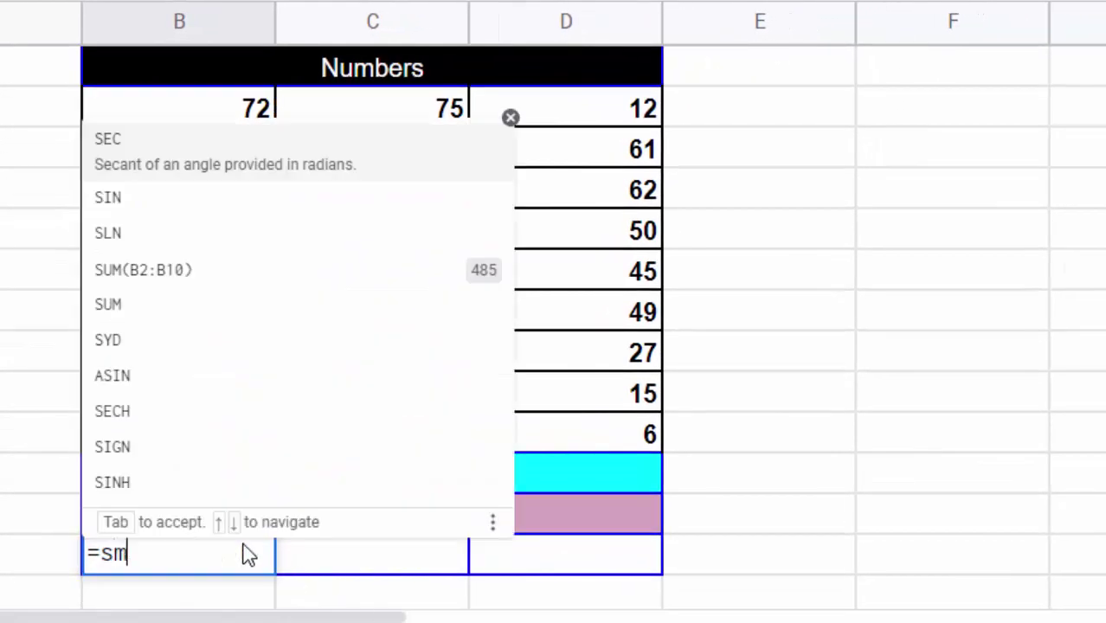
pyautogui.write('all')
pyautogui.press('Tab')
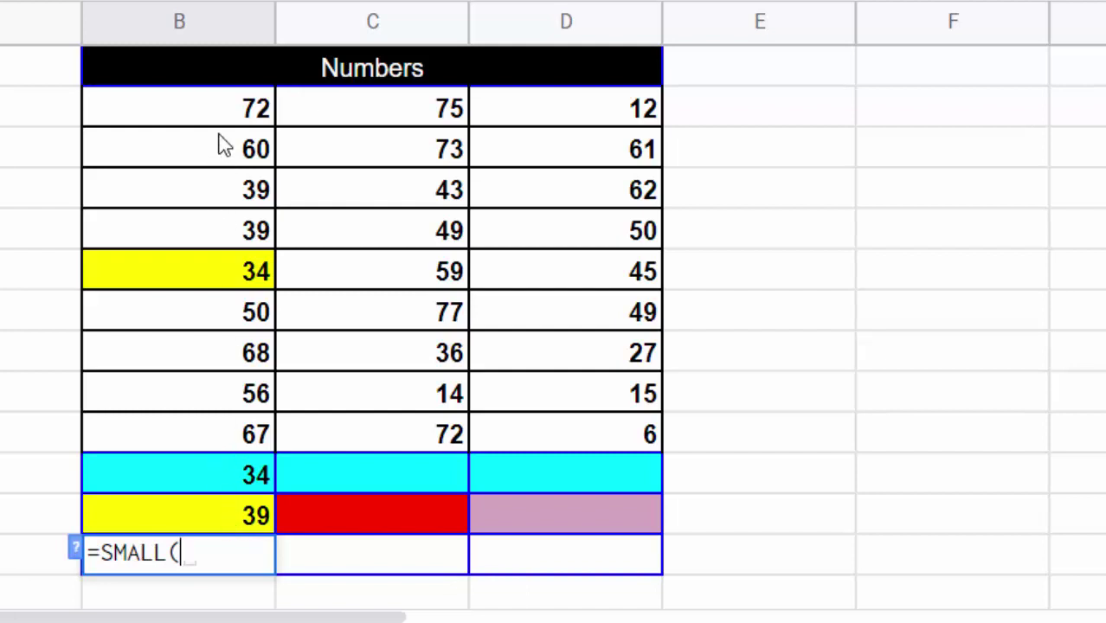
pyautogui.moveTo(227, 123); pyautogui.dragTo(261, 414)
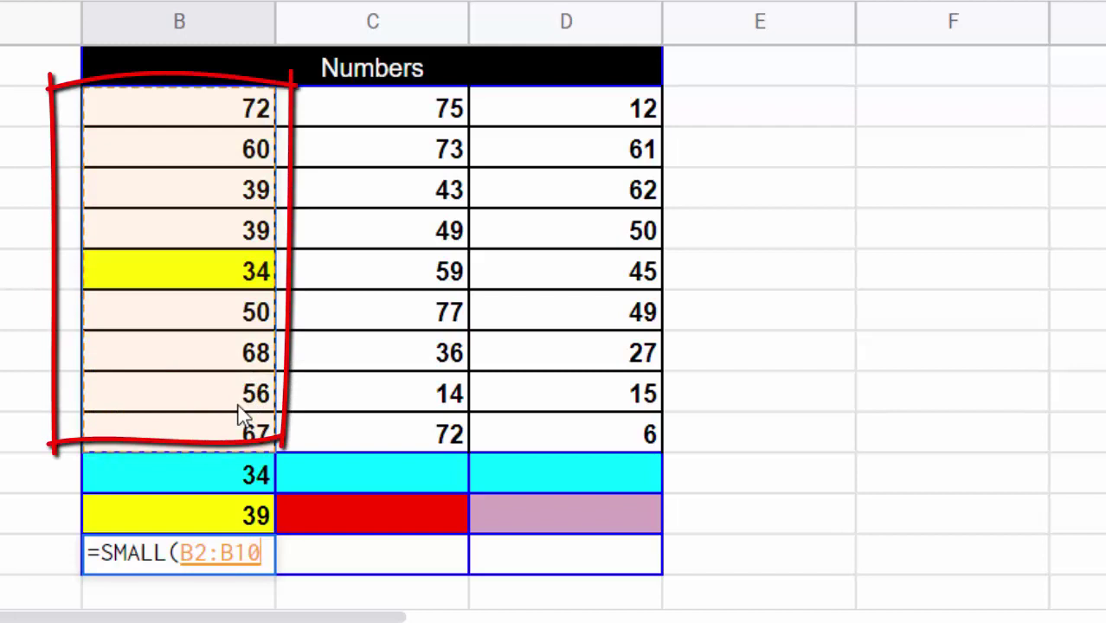
pyautogui.write(',3)')
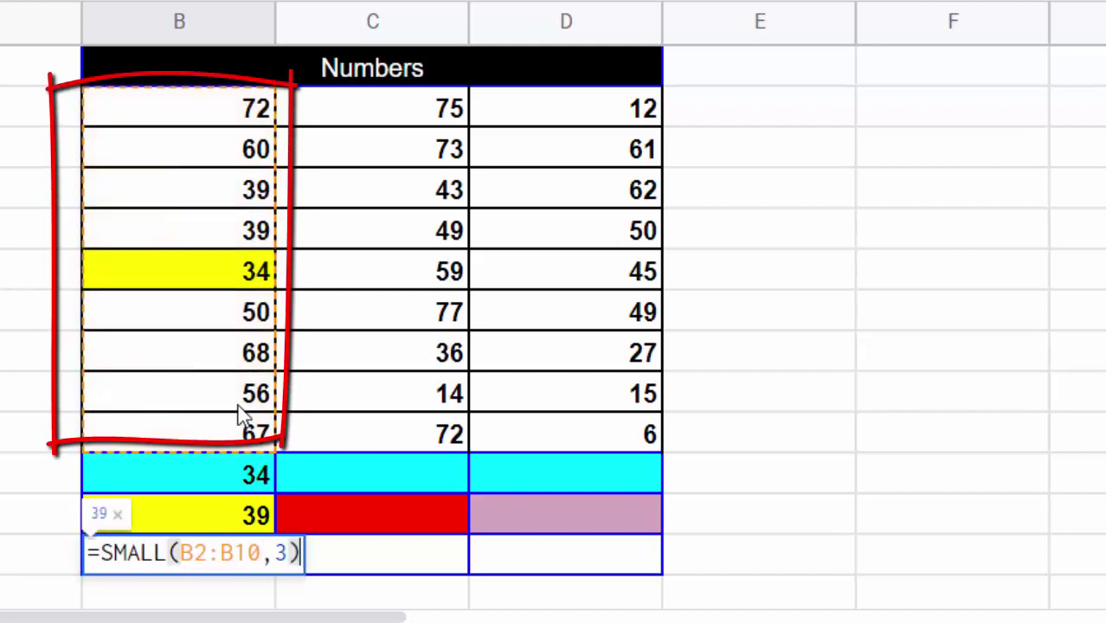
pyautogui.press('Return')
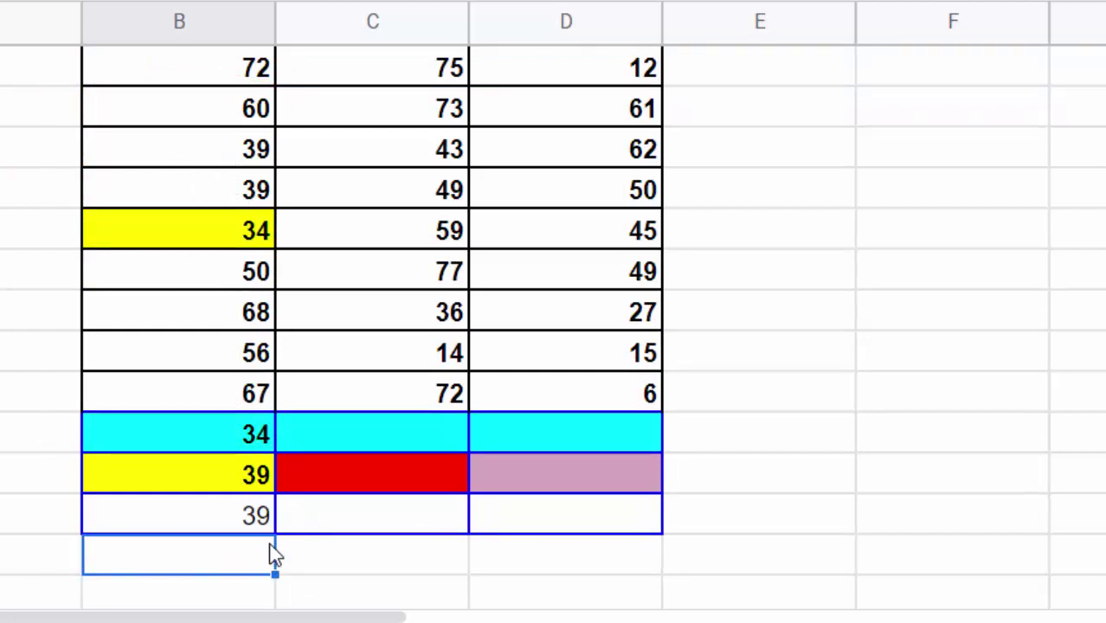
pyautogui.click(308, 570)
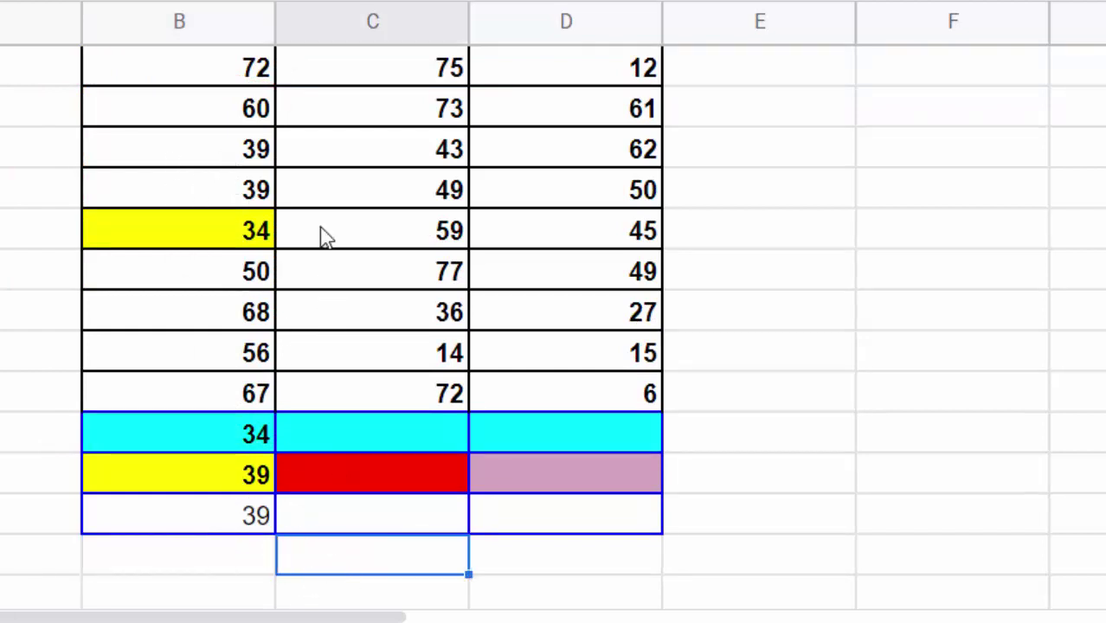
pyautogui.scroll(1, 412, 271)
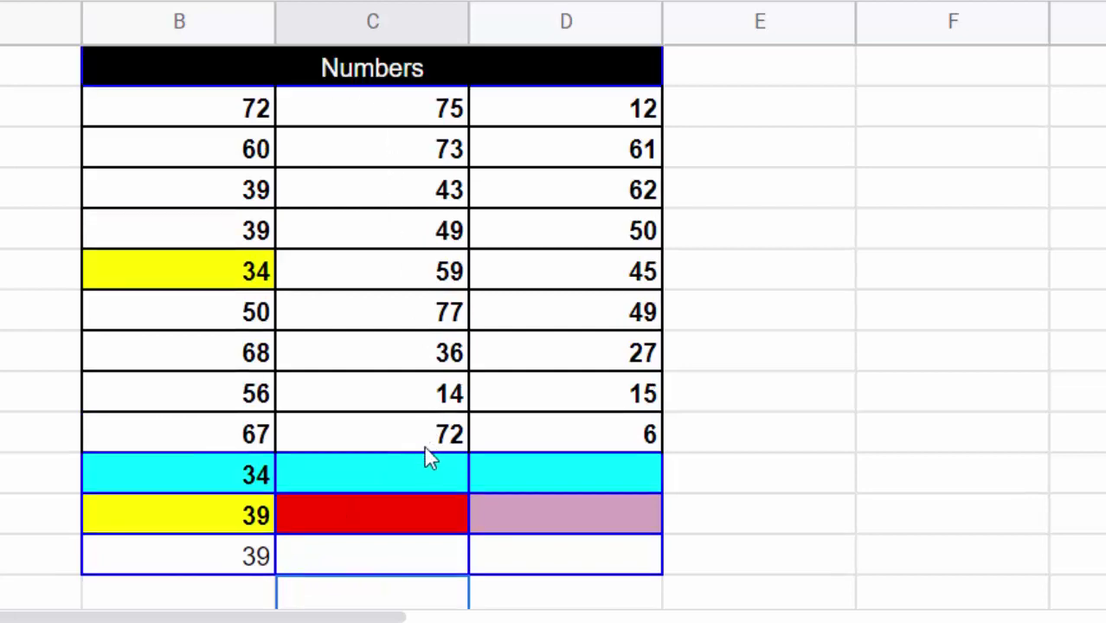
# Step: Enter =LARGE(C2:C10,1) in cyan cell C11 so it returns 77
pyautogui.click(407, 465)
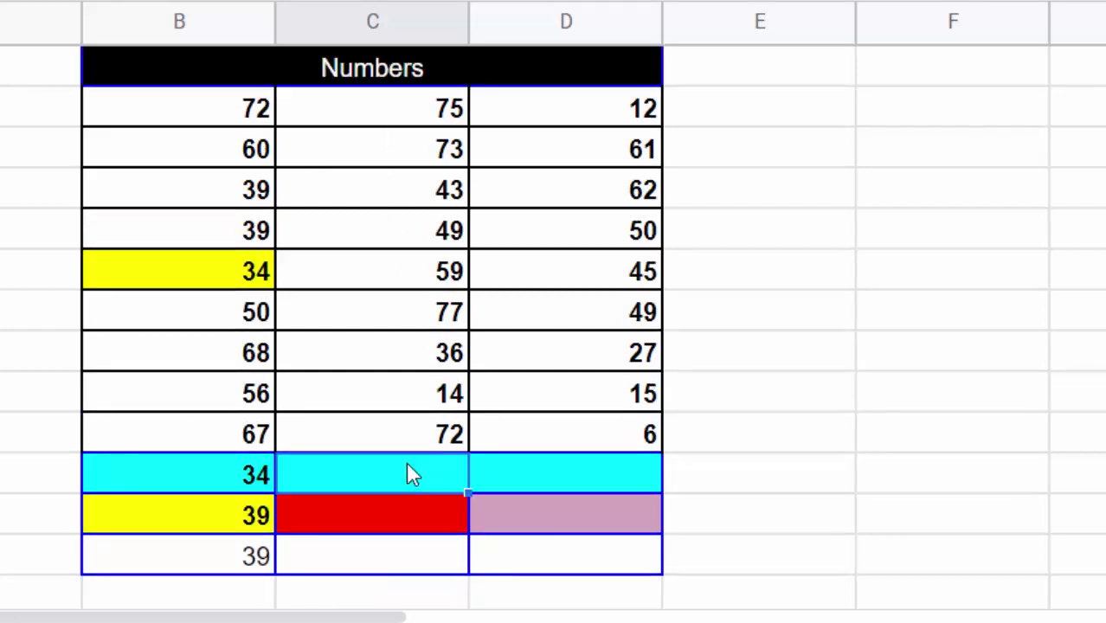
pyautogui.write('=')
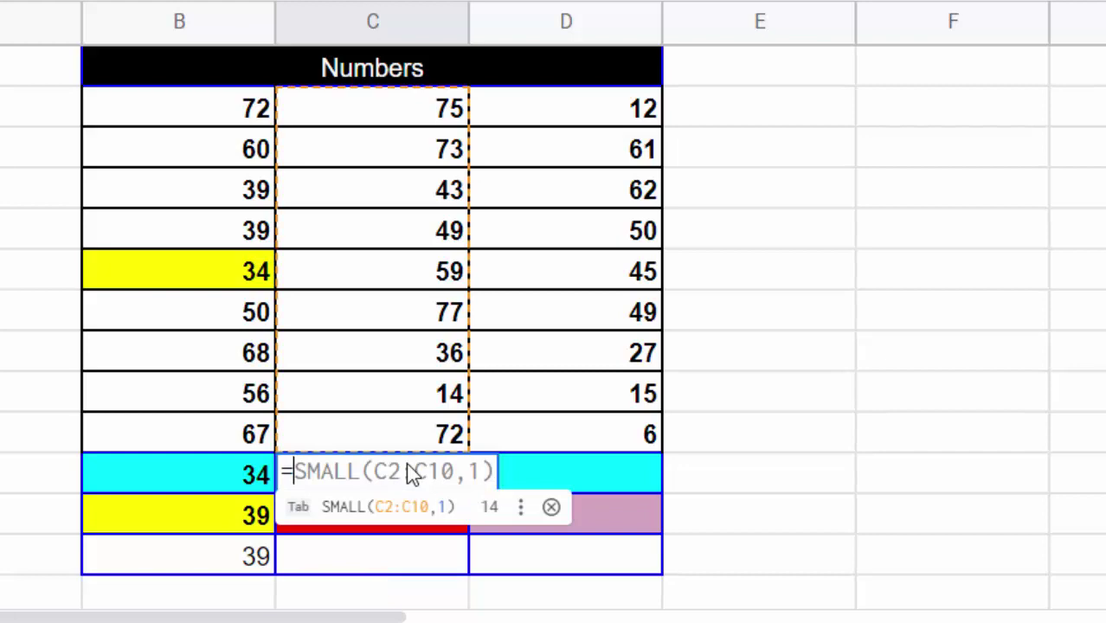
pyautogui.write('larg')
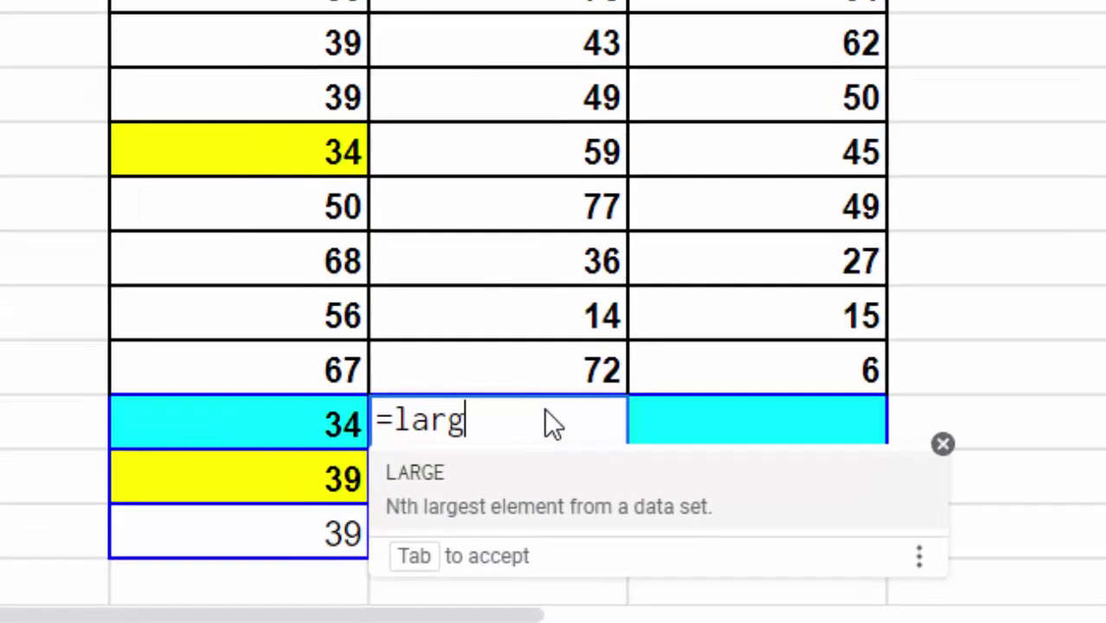
pyautogui.write('e')
pyautogui.press('Tab')
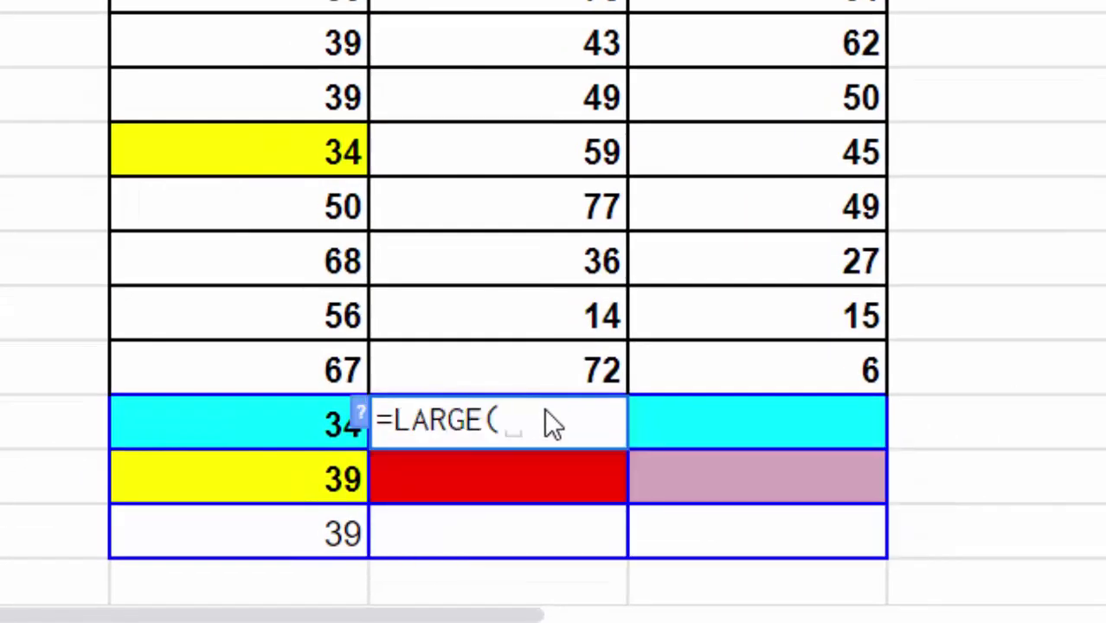
pyautogui.moveTo(520, 4)
pyautogui.mouseDown()
pyautogui.moveTo(610, 312)
pyautogui.moveTo(615, 377)
pyautogui.mouseUp()
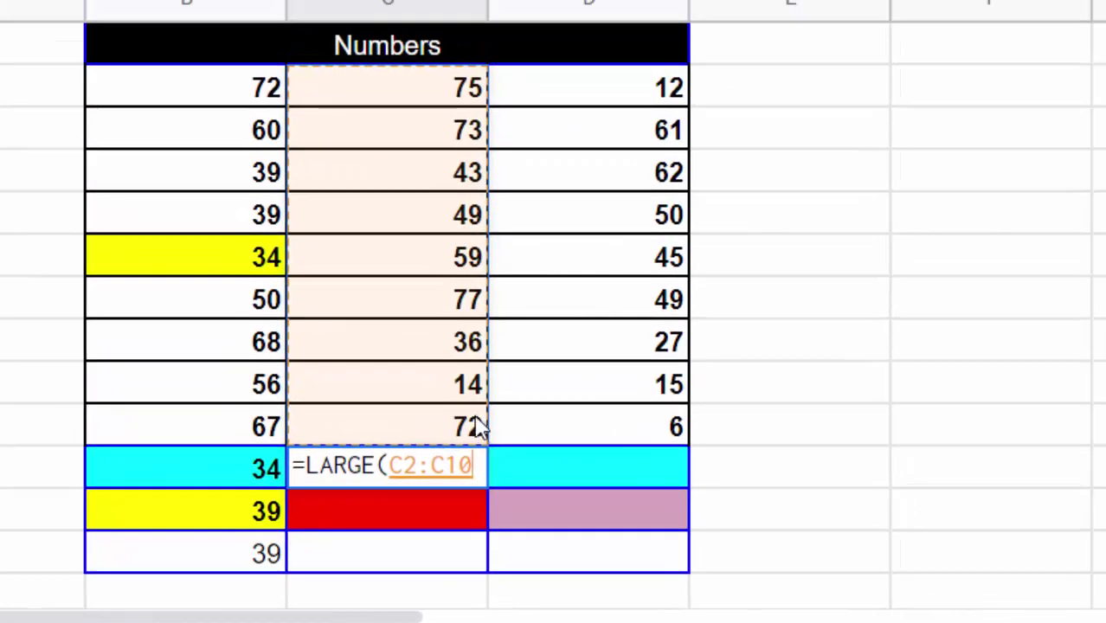
pyautogui.write(',1')
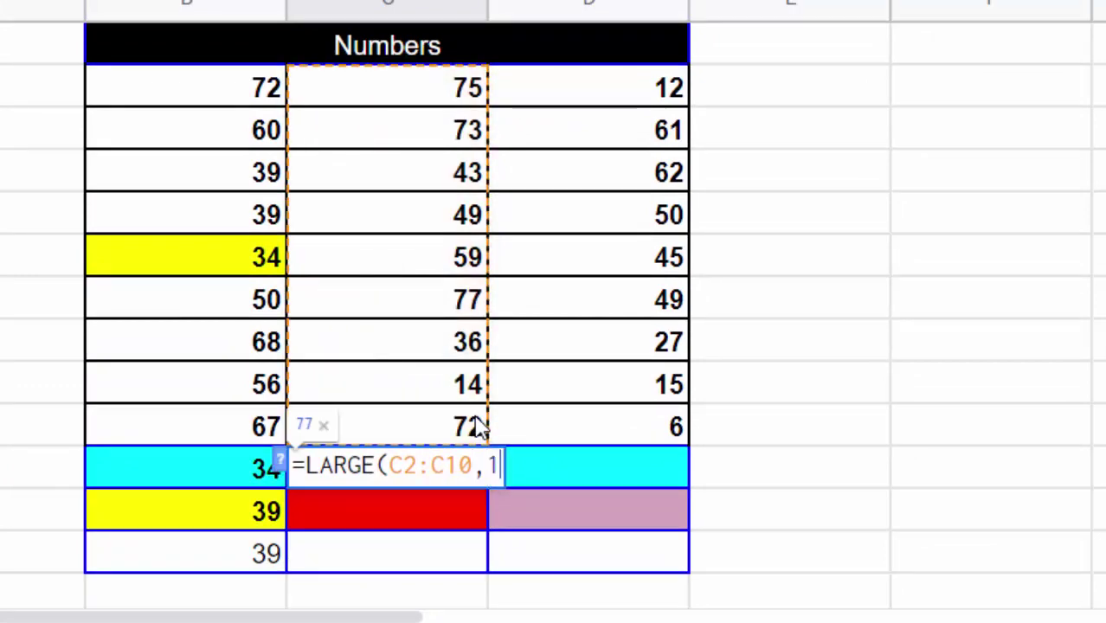
pyautogui.write(')')
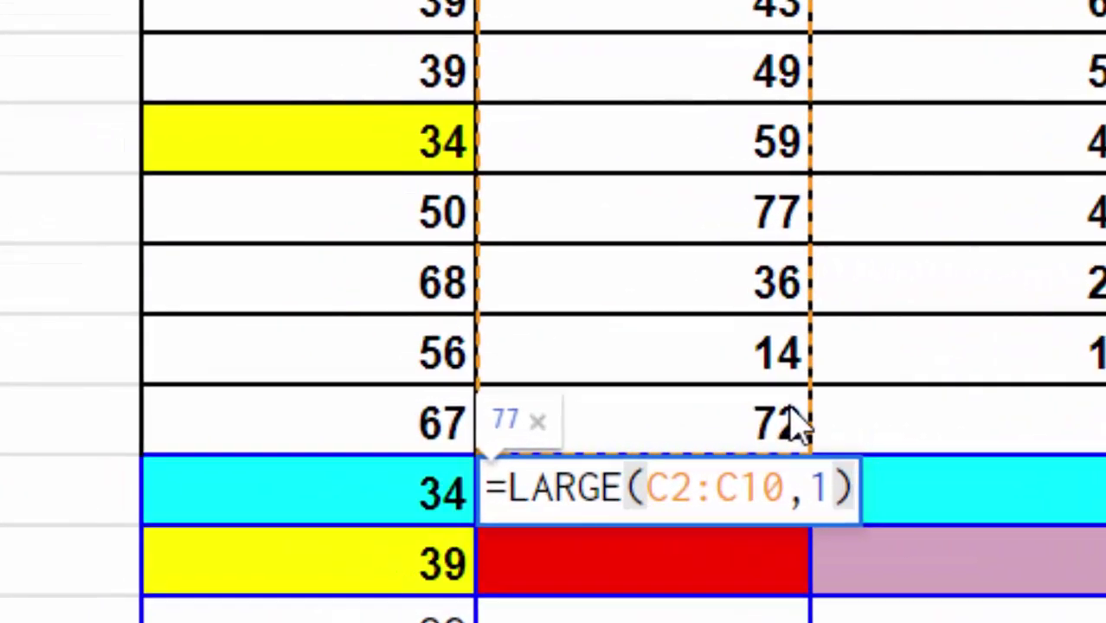
pyautogui.press('Return')
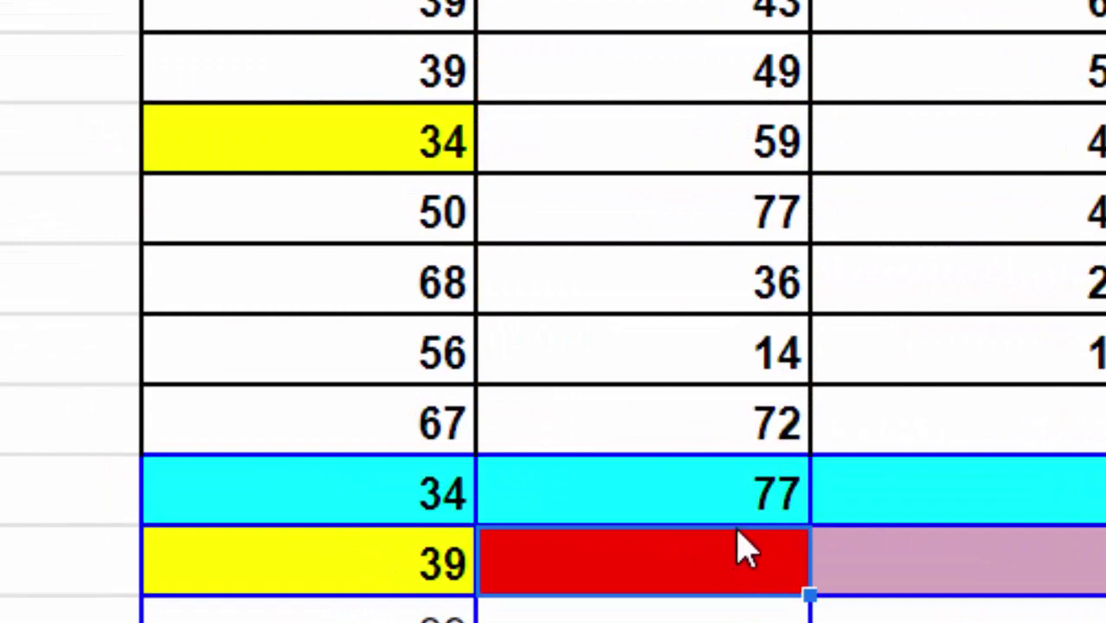
# Step: Enter =LARGE(C2:C10,2) in C12 so it returns 75, accepting the autofill suggestion
pyautogui.write('=l')
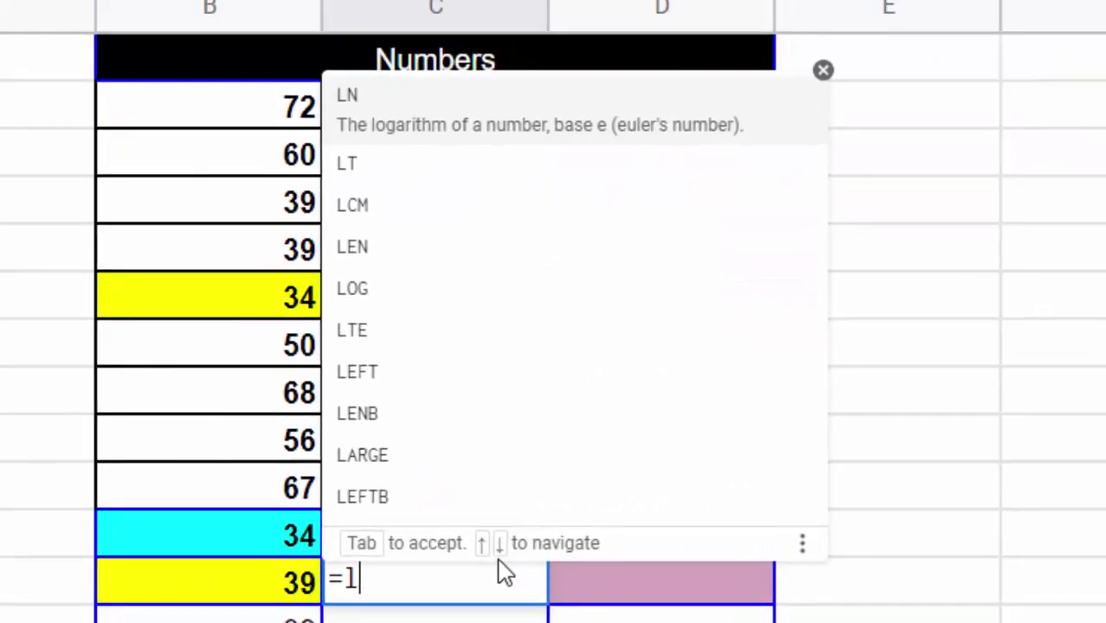
pyautogui.write('arge')
pyautogui.press('Tab')
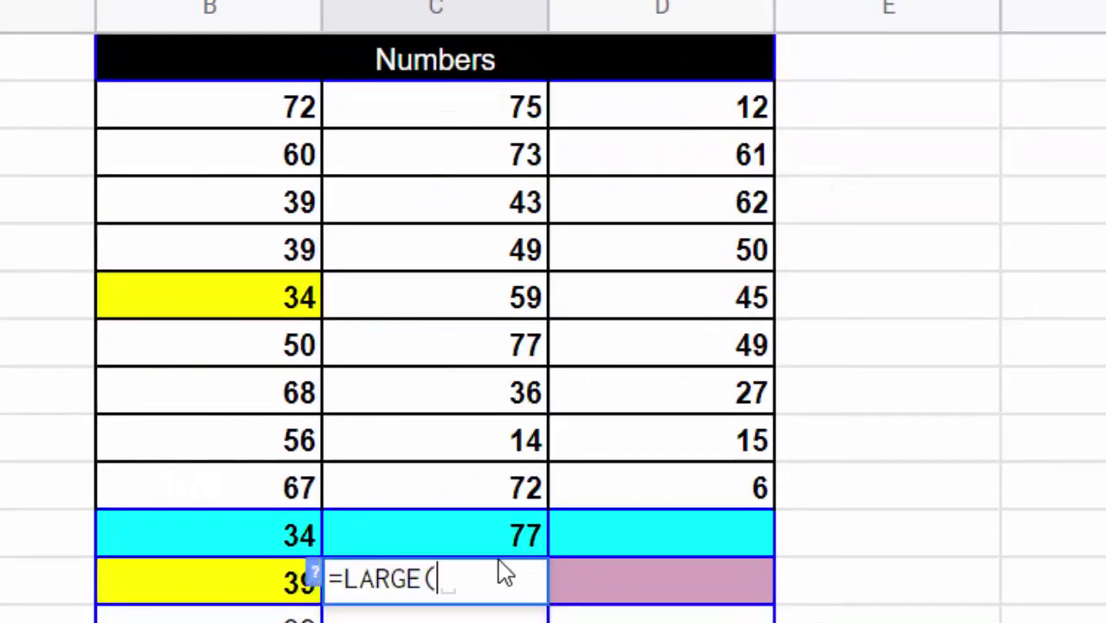
pyautogui.click(450, 121)
pyautogui.moveTo(450, 121); pyautogui.dragTo(513, 501)
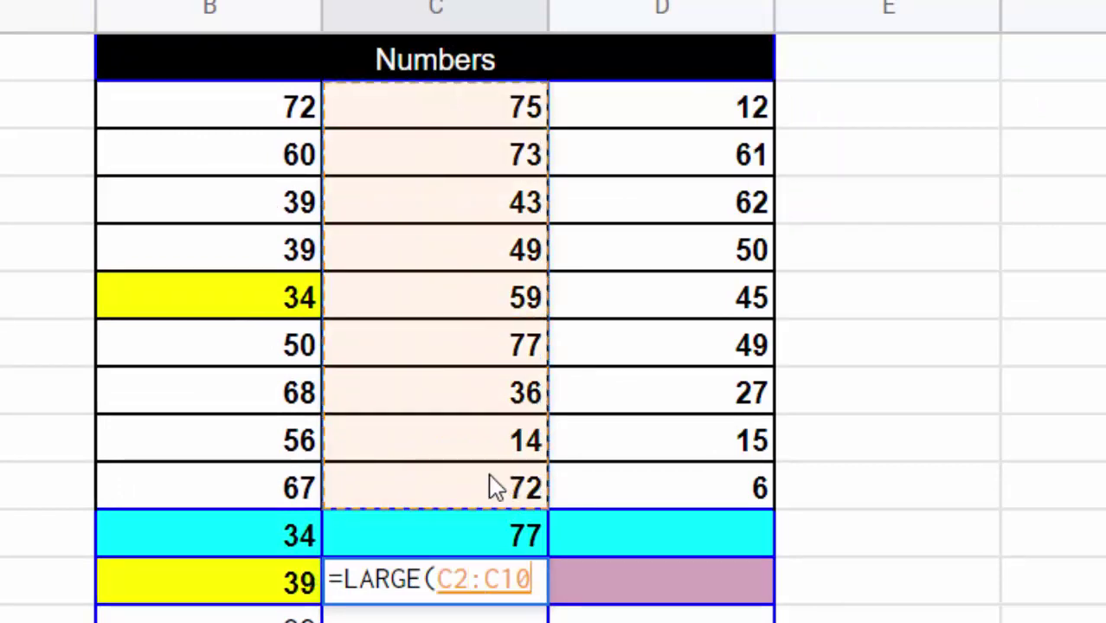
pyautogui.write(',2)')
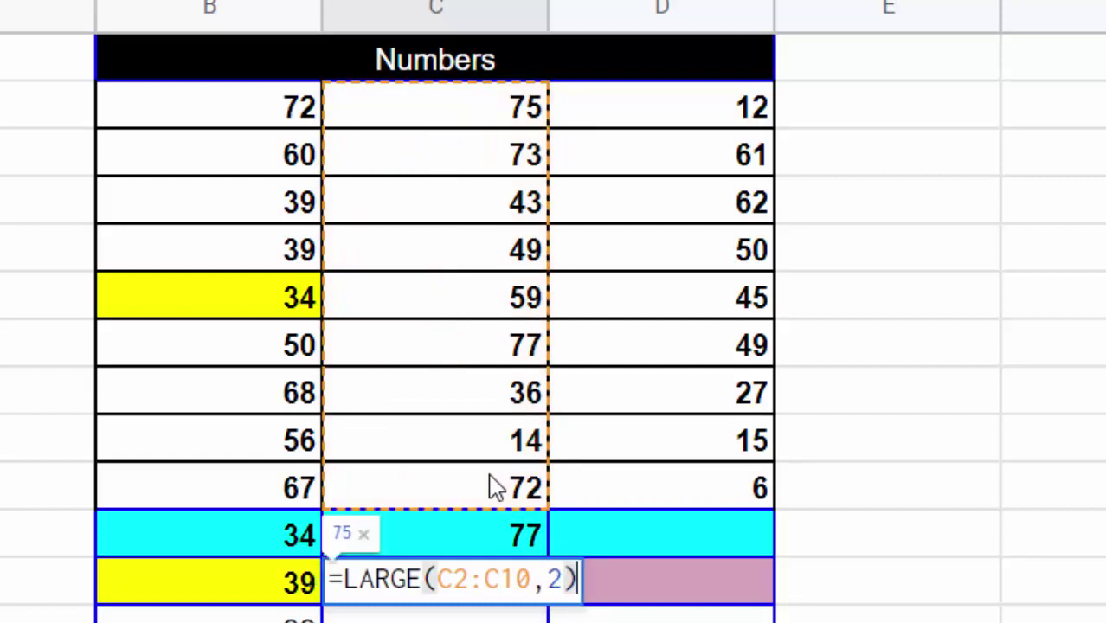
pyautogui.press('Return')
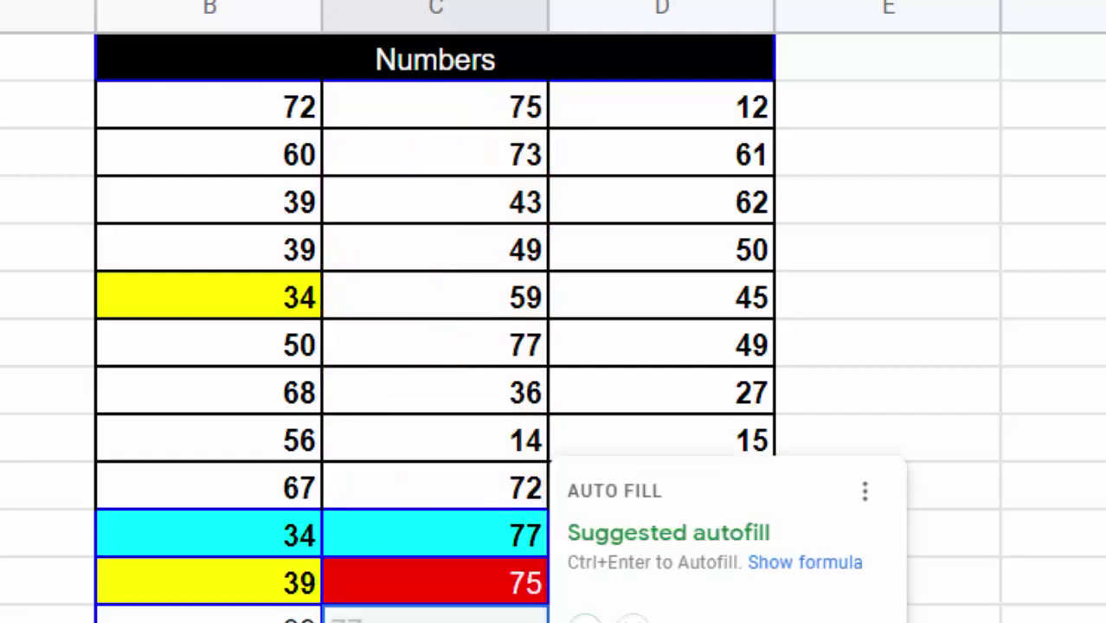
pyautogui.hotkey('ctrl', 'Return')
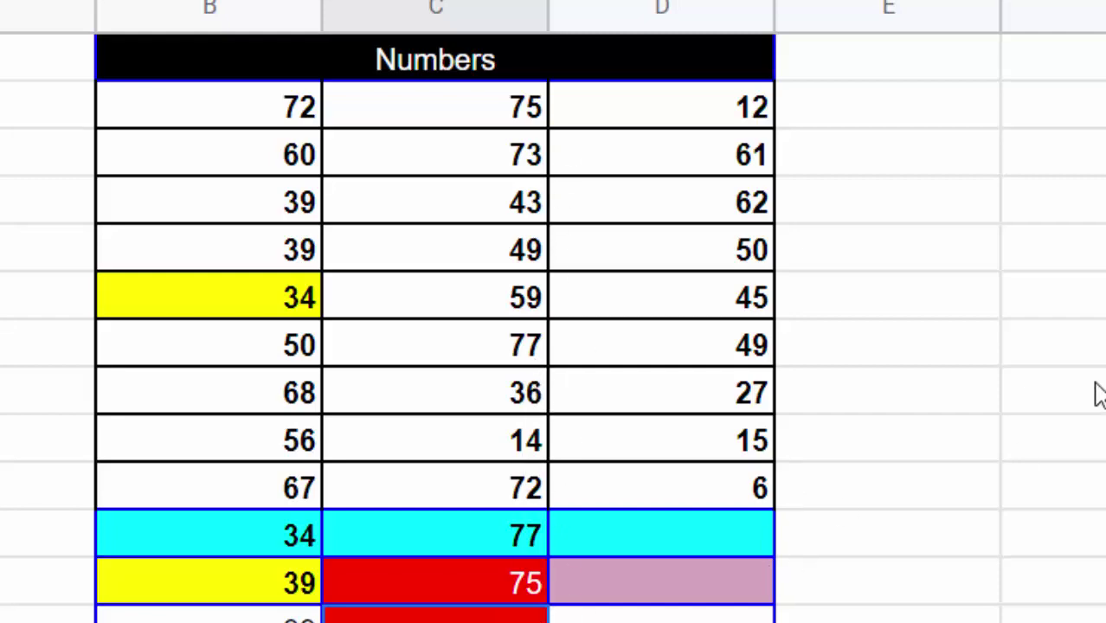
# Step: Enter =LARGE(C2:C10,3) in C13 so it returns 73
pyautogui.write('=')
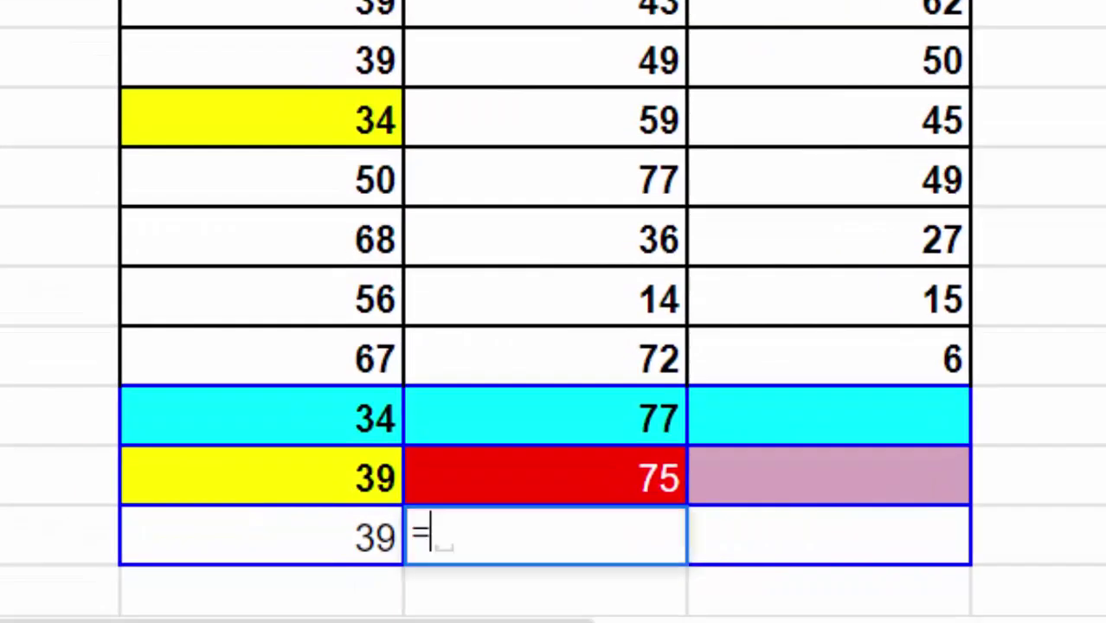
pyautogui.write('sa')
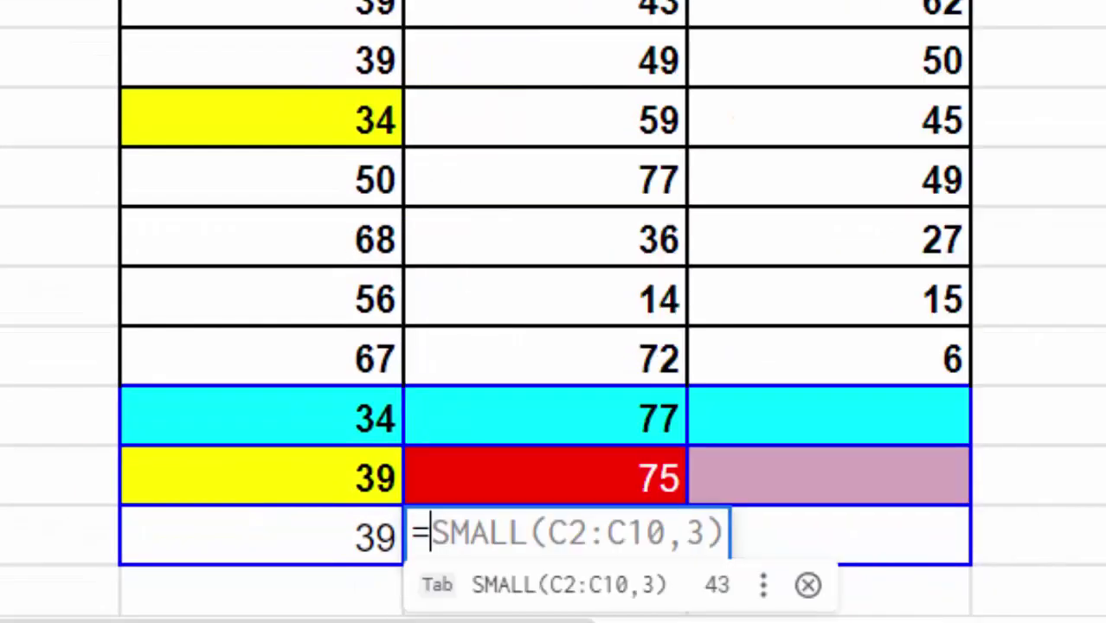
pyautogui.press('Tab')
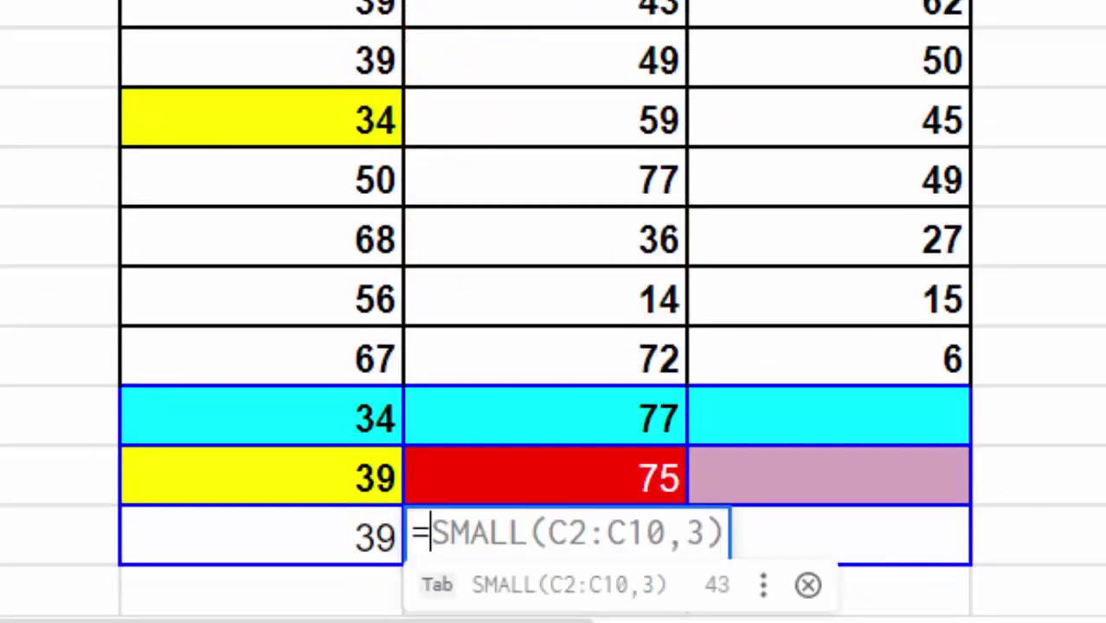
pyautogui.write('large')
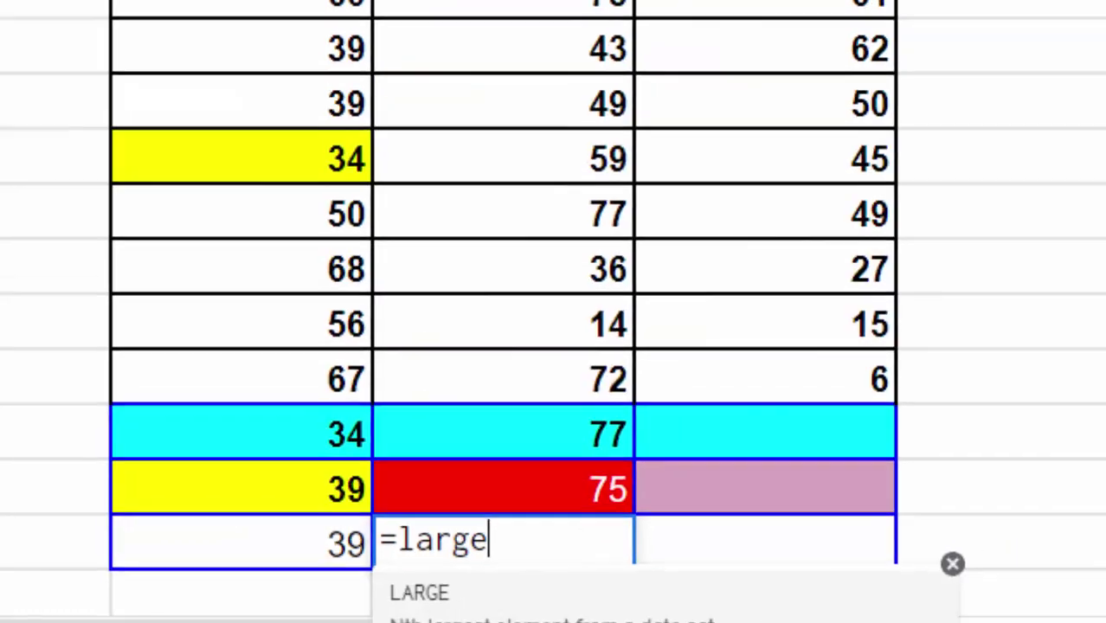
pyautogui.press('Tab')
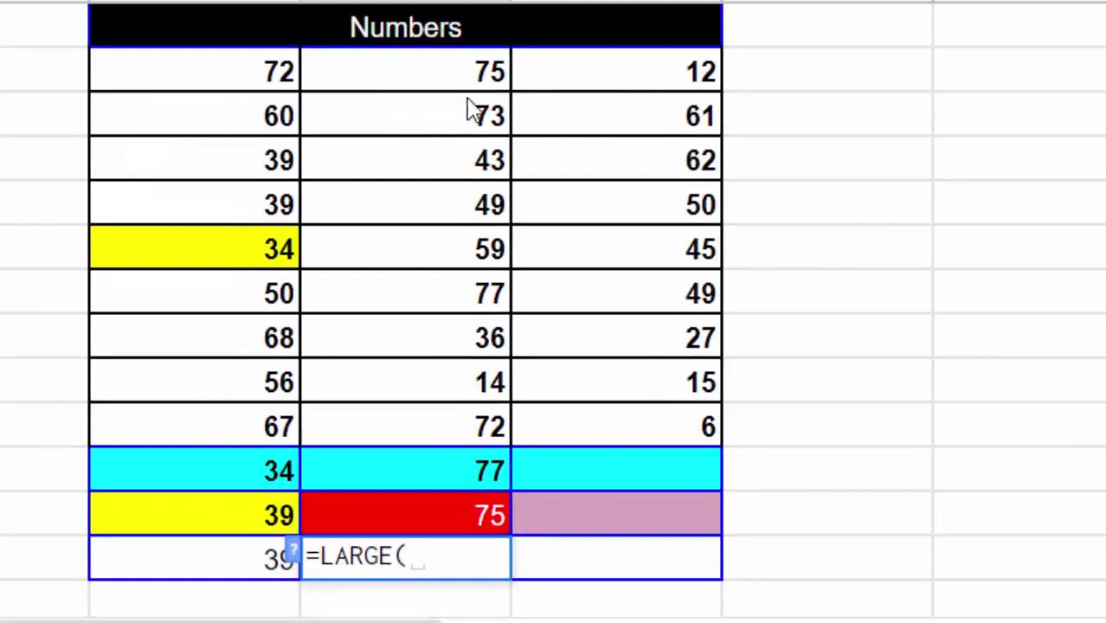
pyautogui.moveTo(485, 71); pyautogui.dragTo(493, 429)
pyautogui.write(',3')
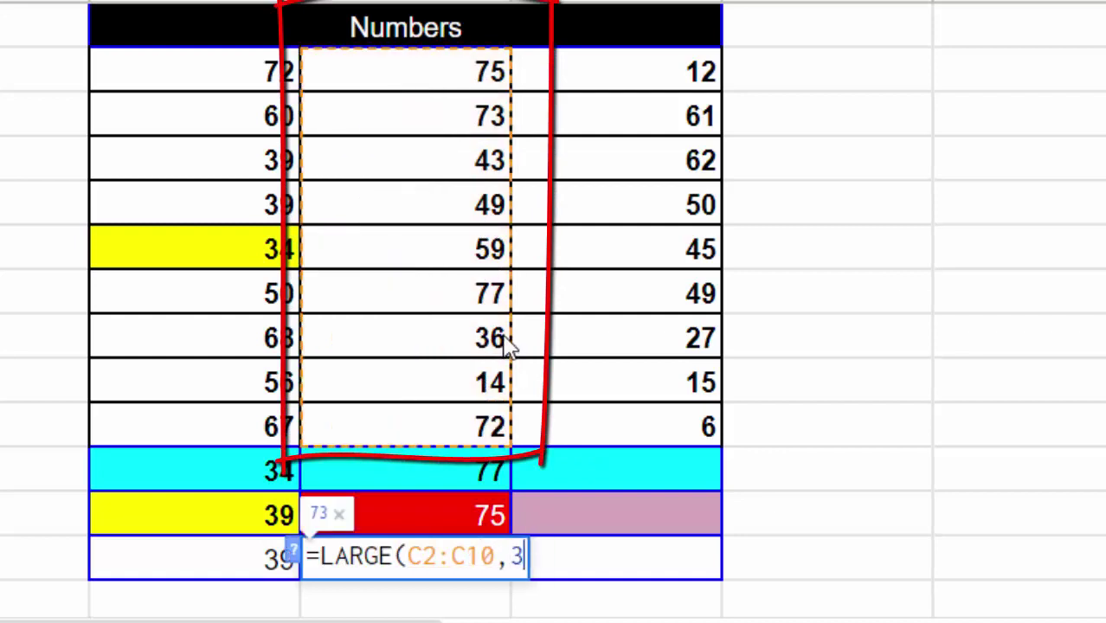
pyautogui.write(')')
pyautogui.press('Return')
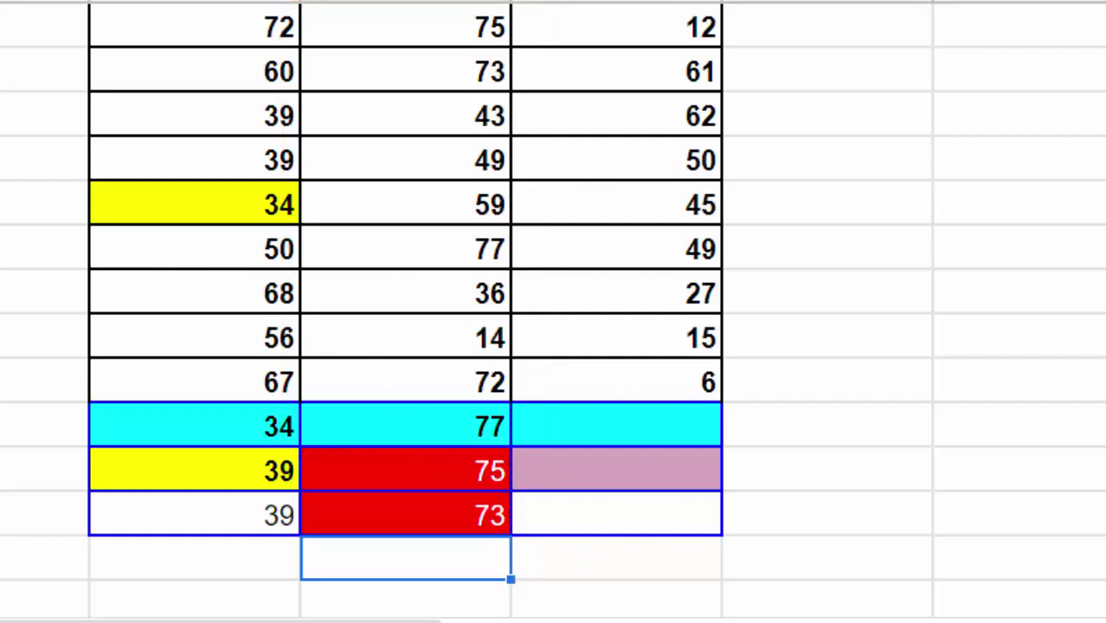
pyautogui.scroll(1, 672, 277)
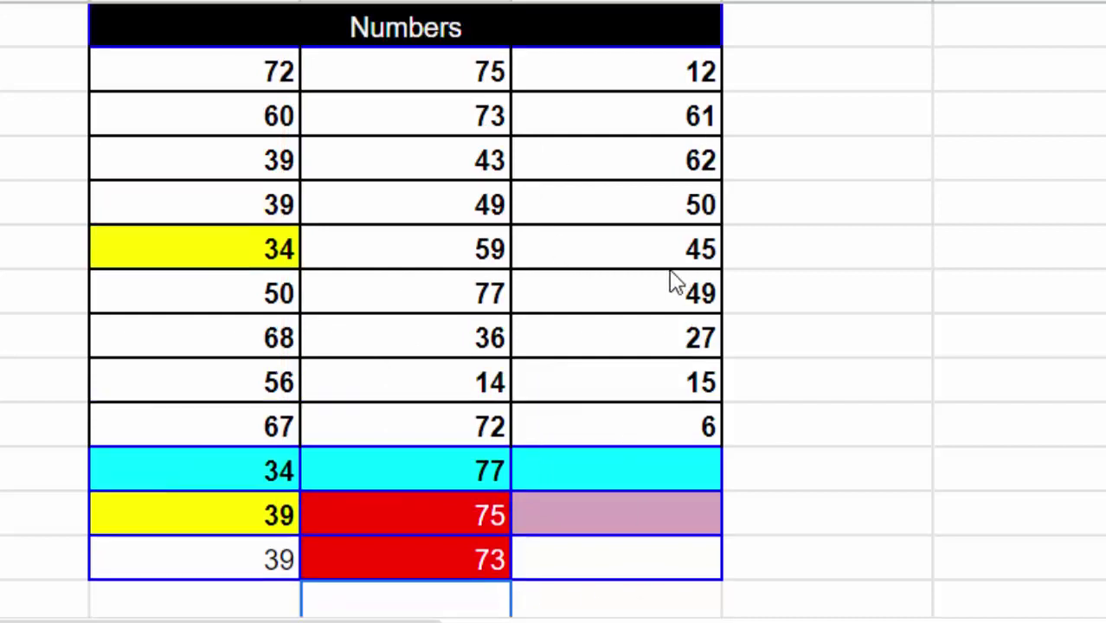
# Step: Enter =SMALL(D2:D10,1) in D11 so it returns 6
pyautogui.click(661, 485)
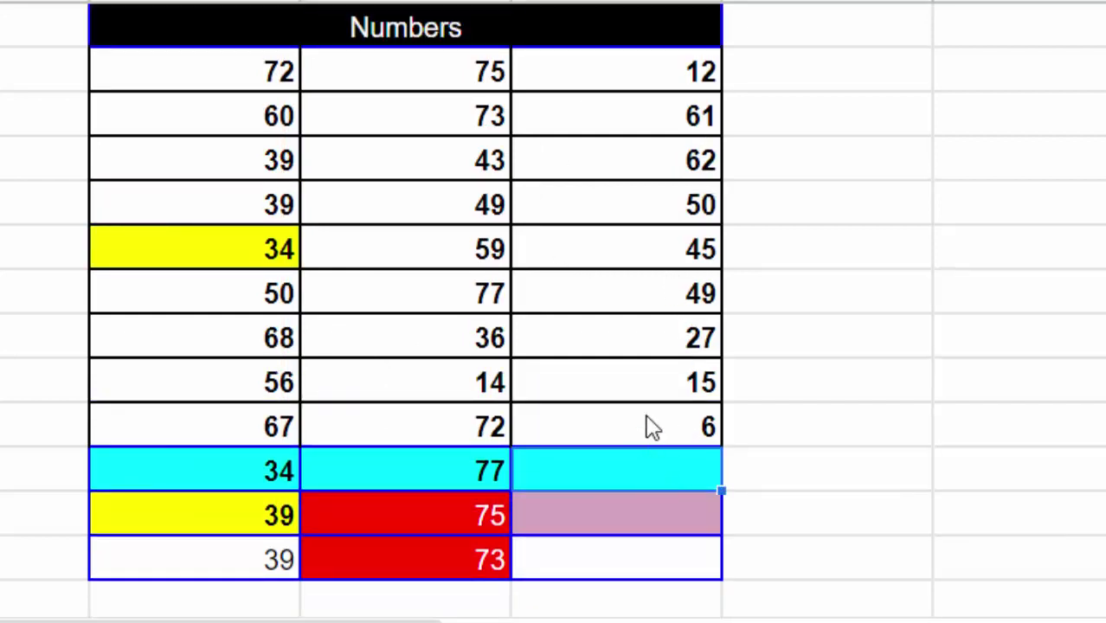
pyautogui.write('=')
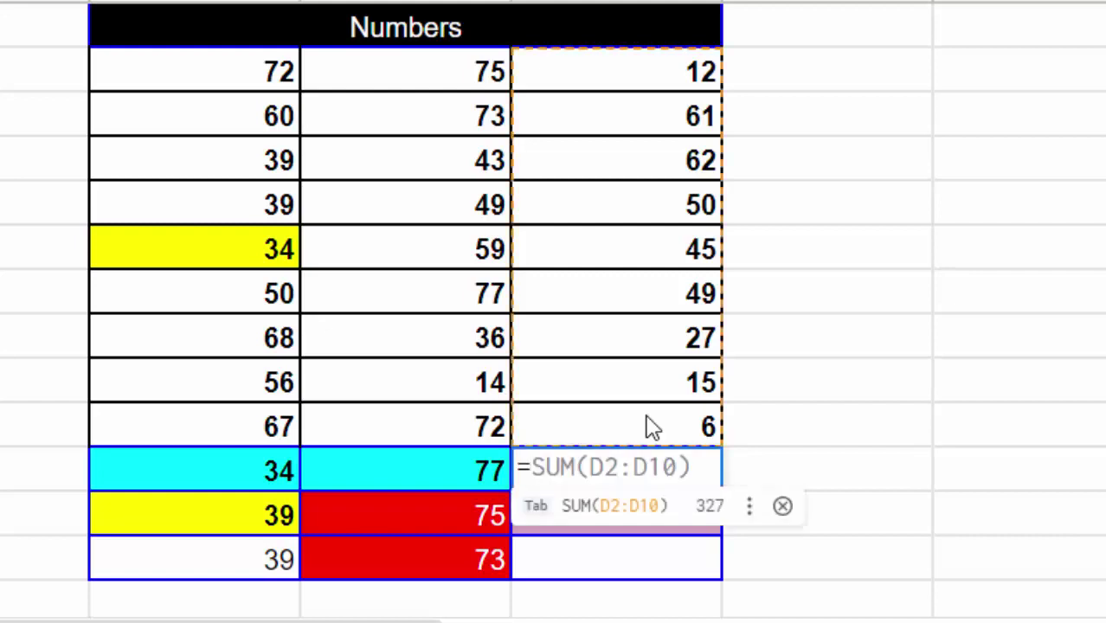
pyautogui.write('small')
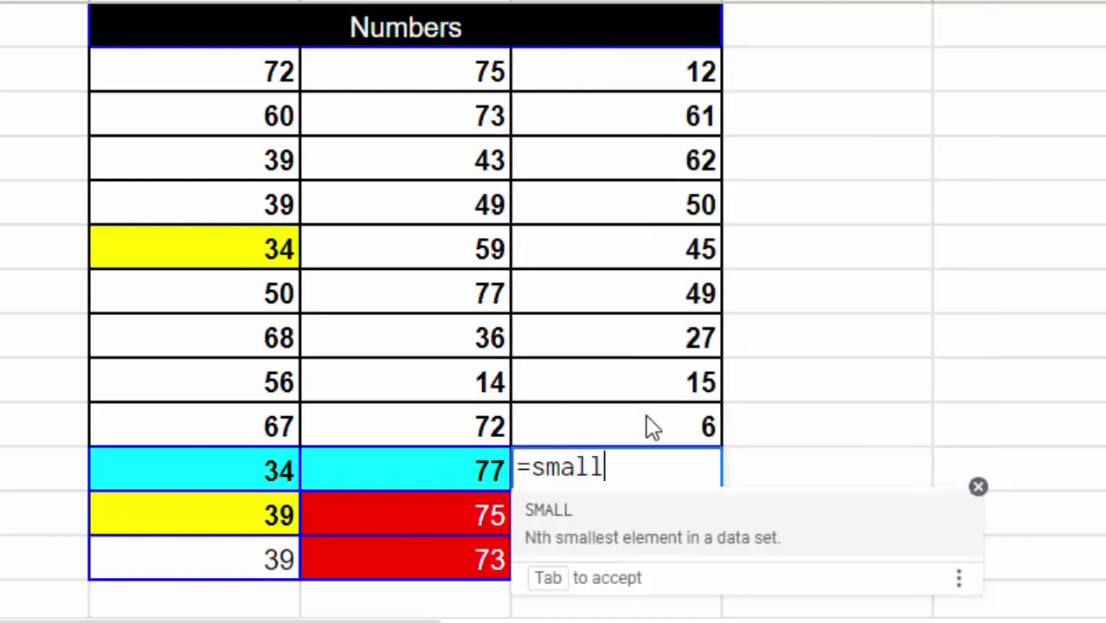
pyautogui.press('Tab')
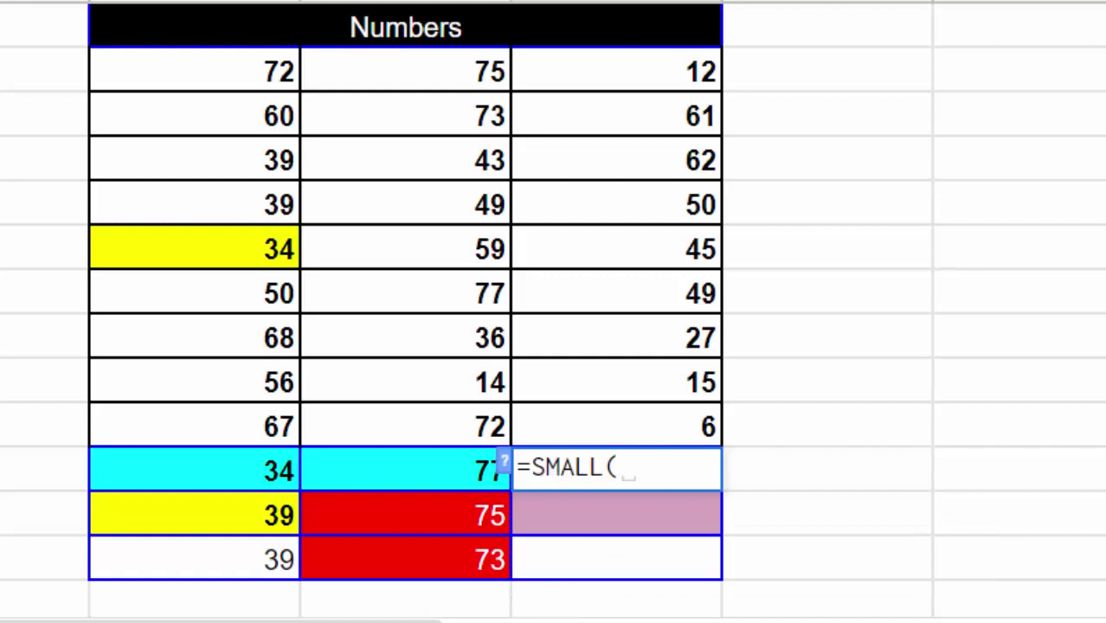
pyautogui.moveTo(642, 82); pyautogui.dragTo(684, 425)
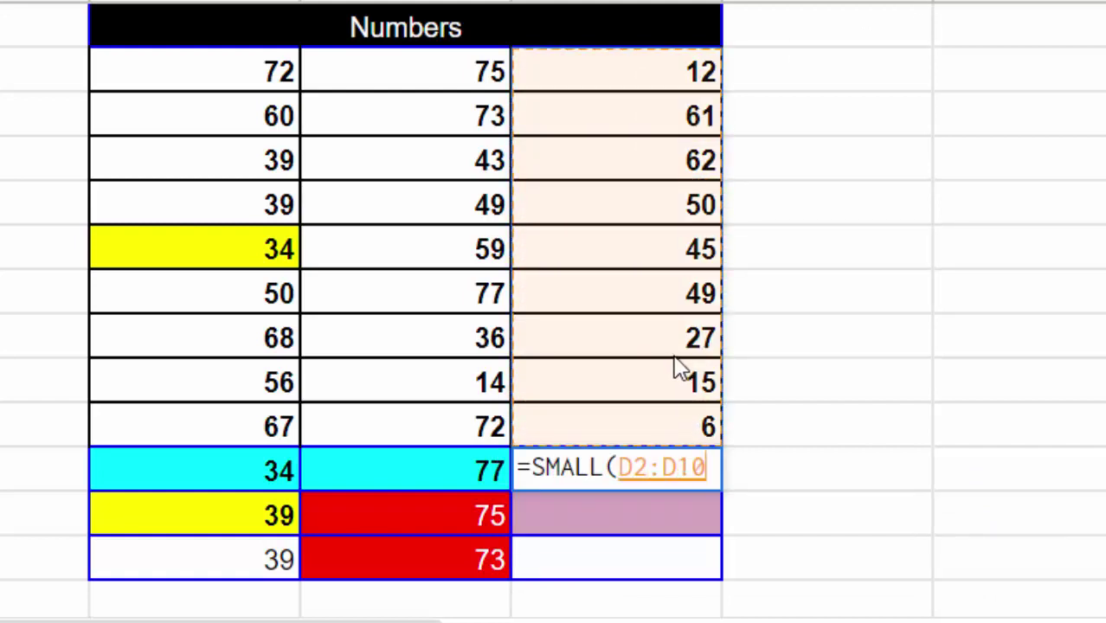
pyautogui.write(',1')
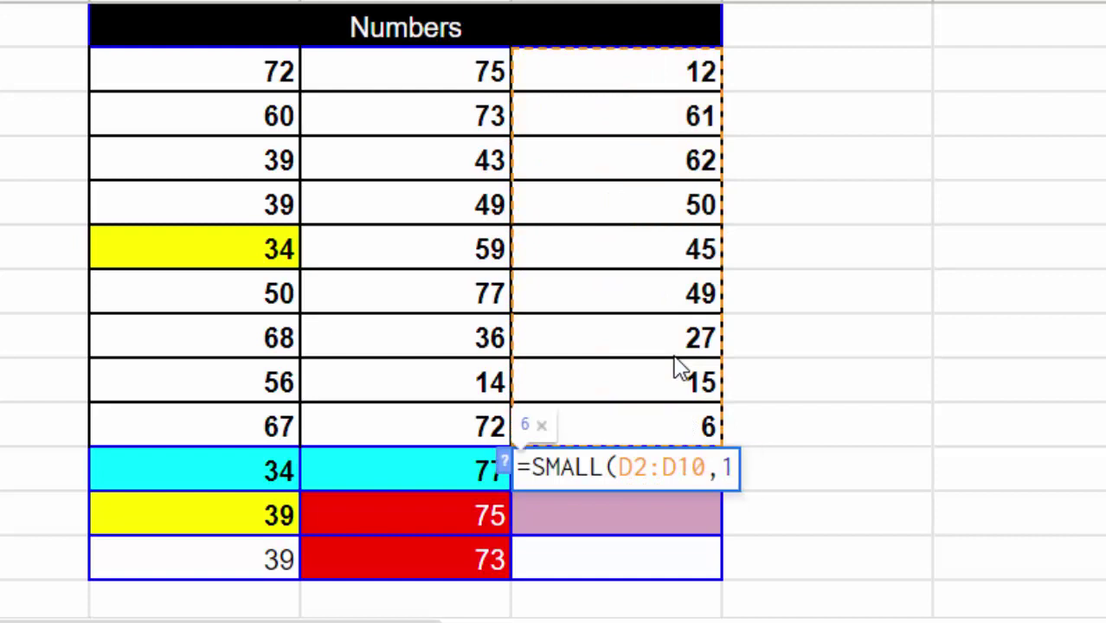
pyautogui.write(')')
pyautogui.press('Return')
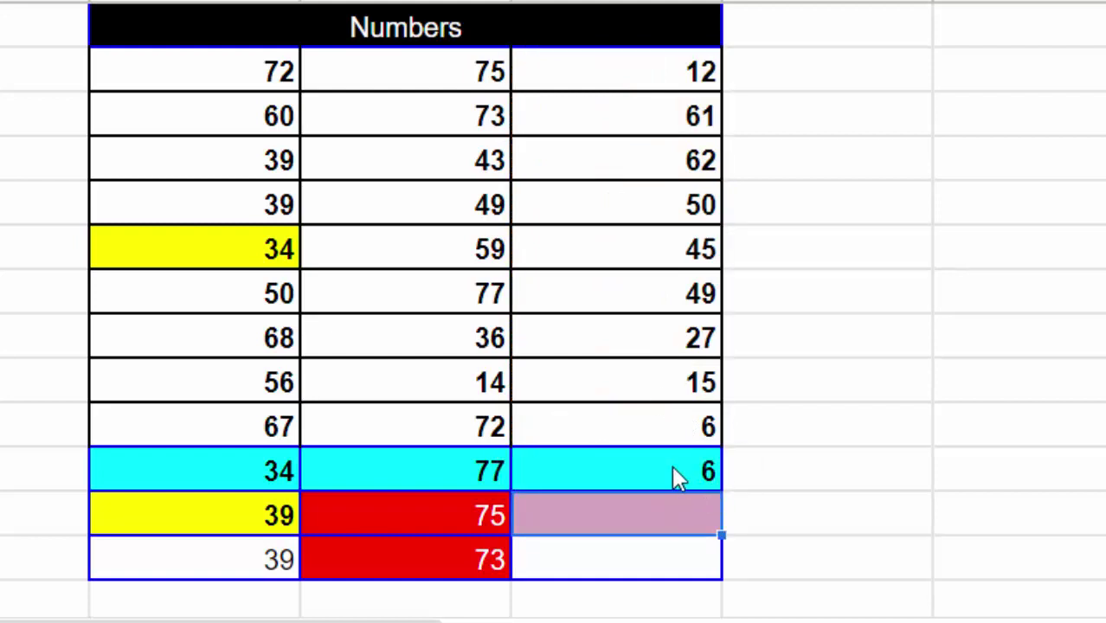
# Step: Copy the D11 formula down column D and clear the extra copy in D14
pyautogui.click(675, 476)
pyautogui.moveTo(721, 491); pyautogui.dragTo(735, 583)
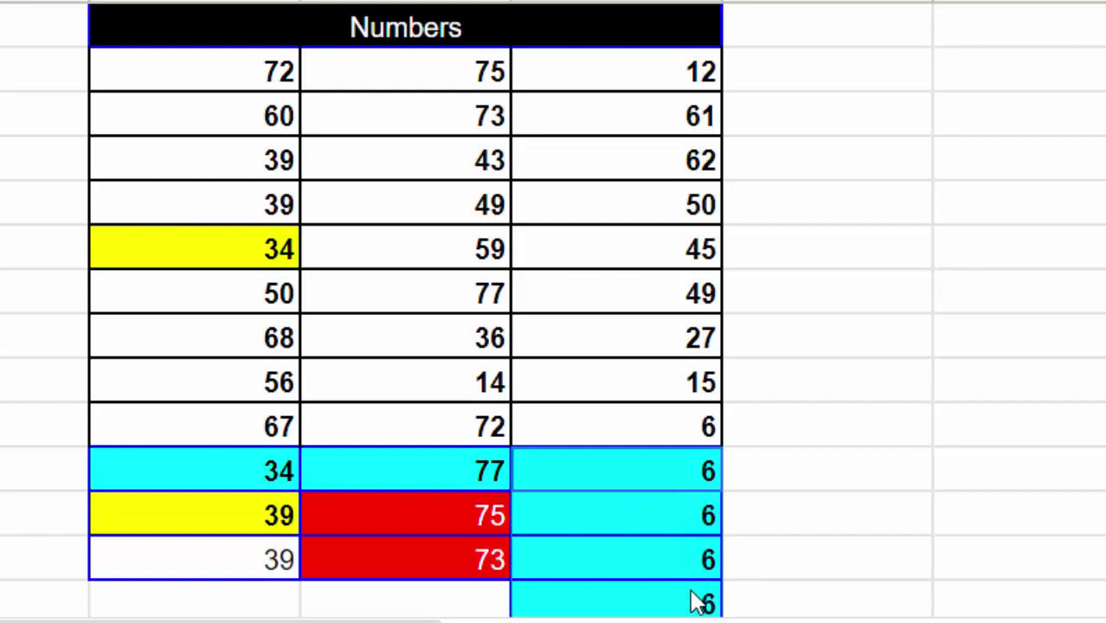
pyautogui.click(706, 597)
pyautogui.press('Delete')
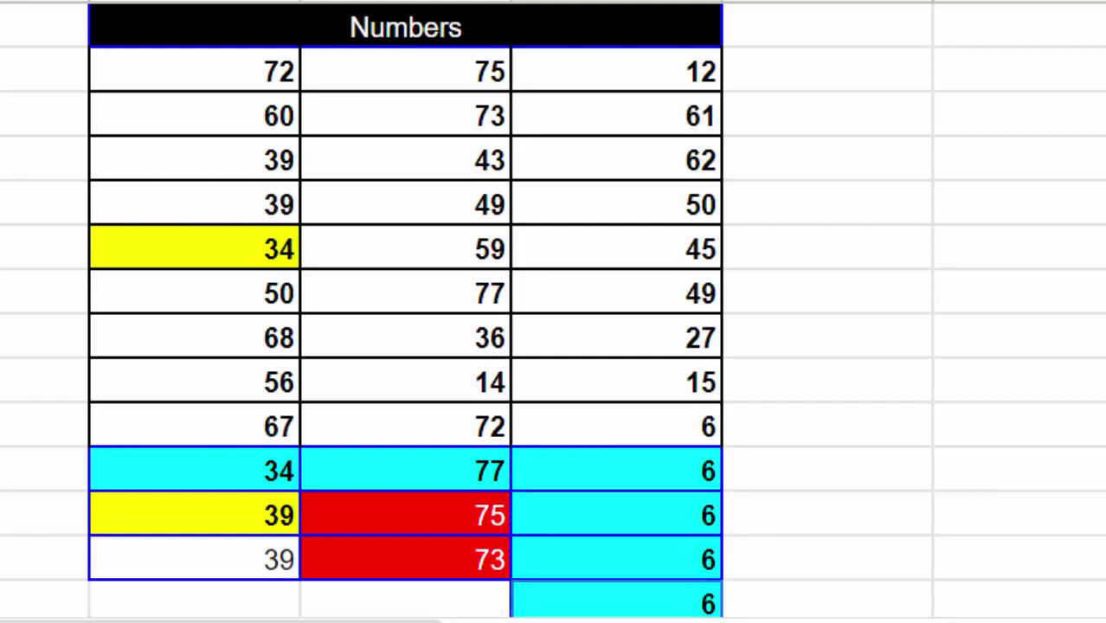